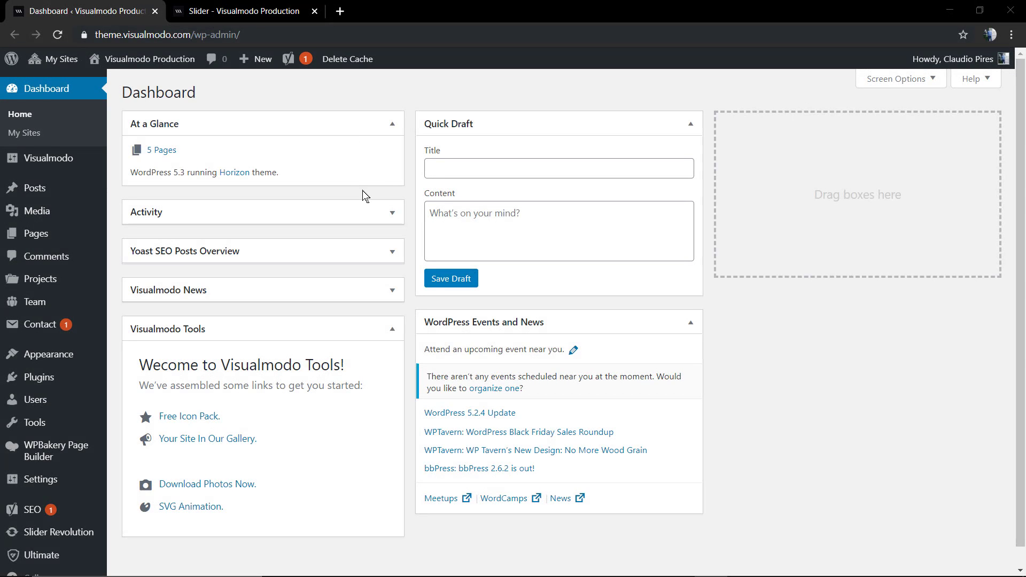
Switch to the 'Slider – Visualmodo Production' tab to view the live slider page.
left_click(251, 18)
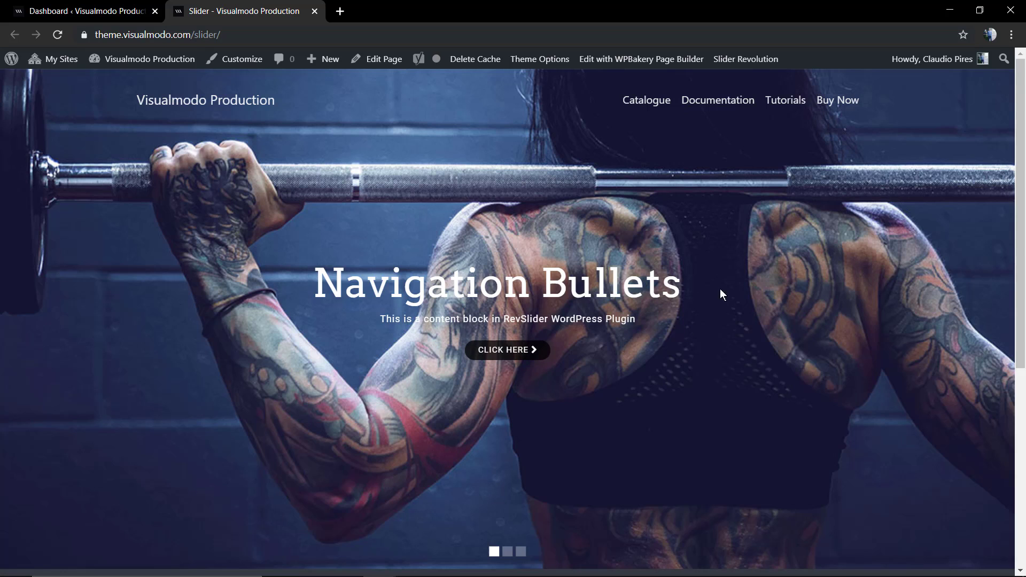
Preview the slider's second and third slides using its navigation bullets.
left_click(507, 552)
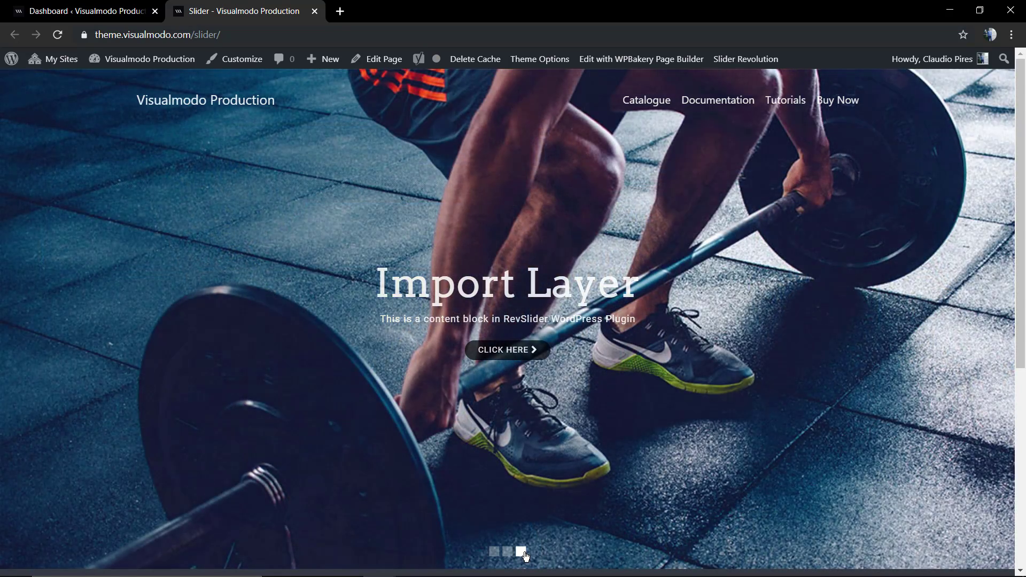
left_click(521, 552)
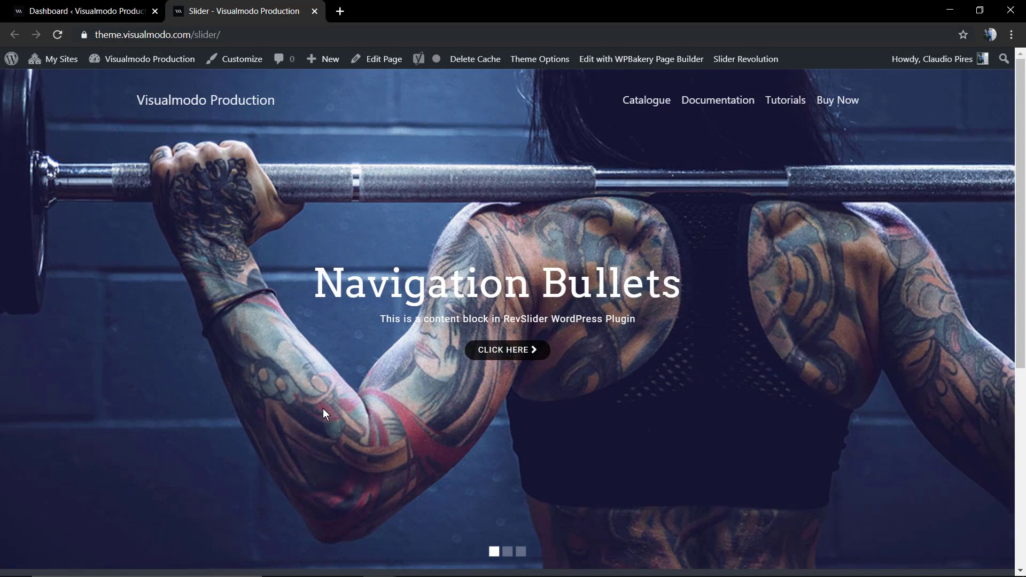
From the admin Dashboard, open the Learn module in the Slider Revolution editor.
left_click(88, 10)
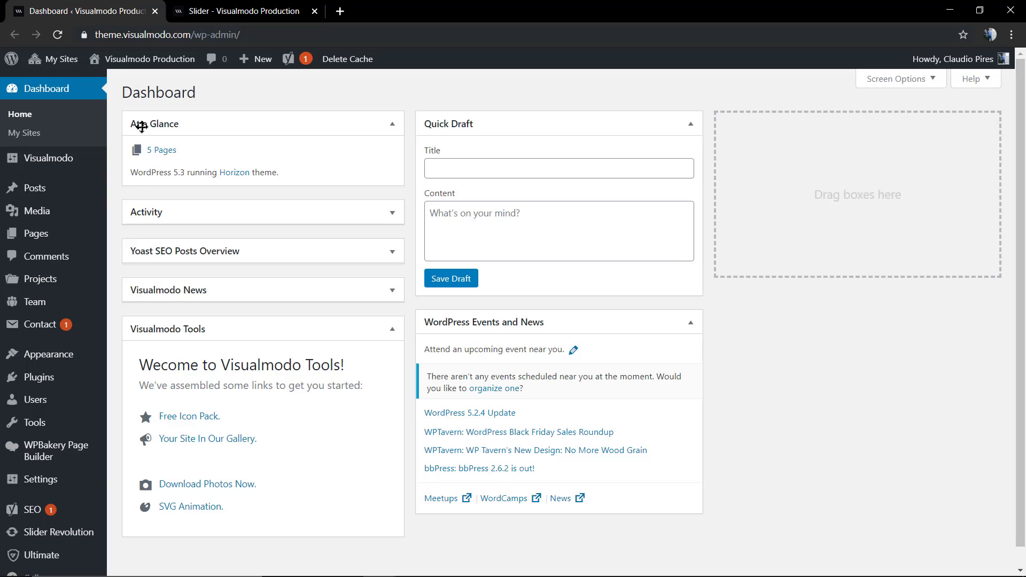
scroll(110, 454, "down", 1)
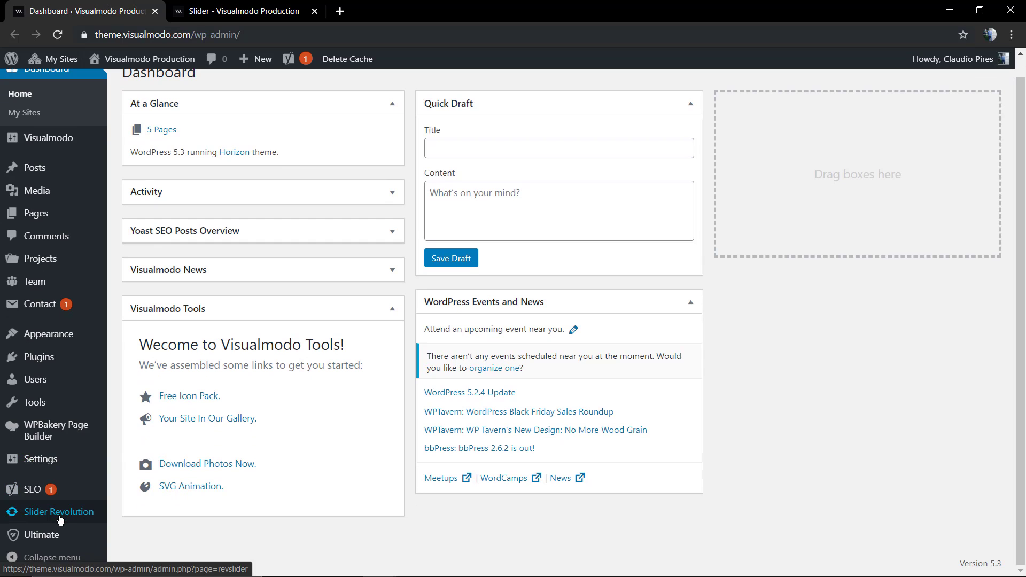
left_click(47, 513)
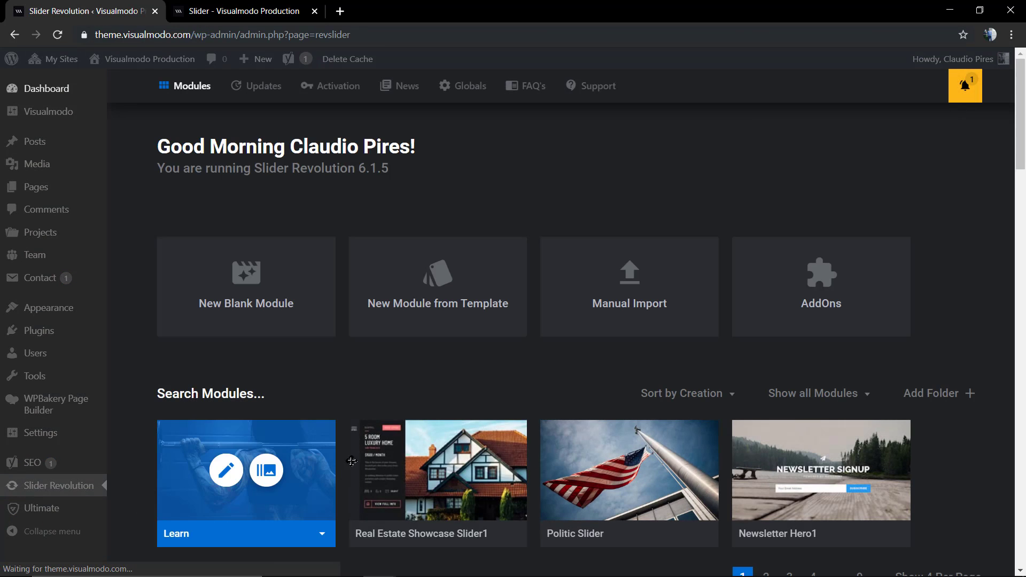
scroll(323, 366, "down", 2)
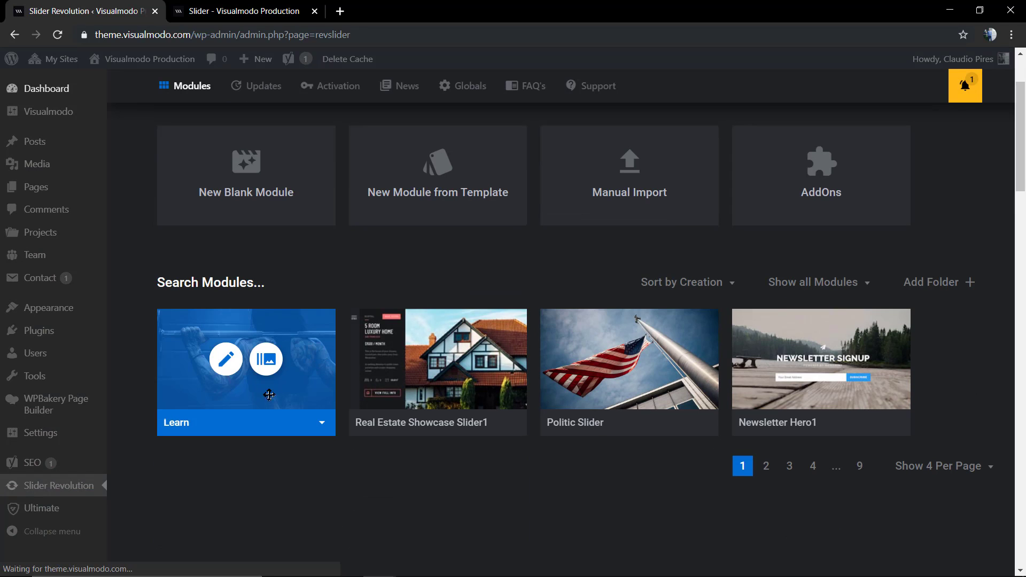
left_click(226, 359)
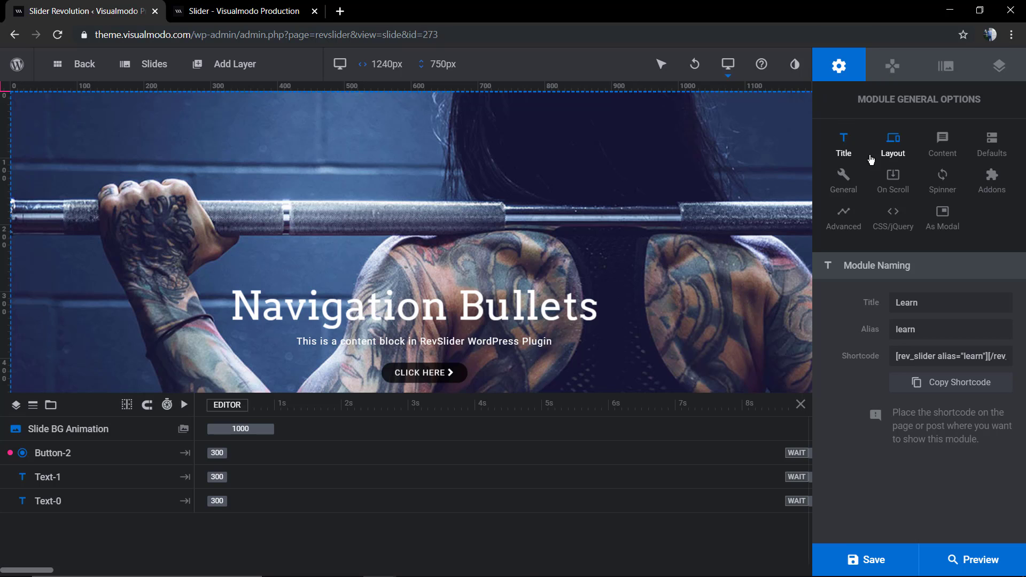
Show the Learn module's Layout settings: Slider type, Full-Width sizing, 1240×750px area.
left_click(891, 150)
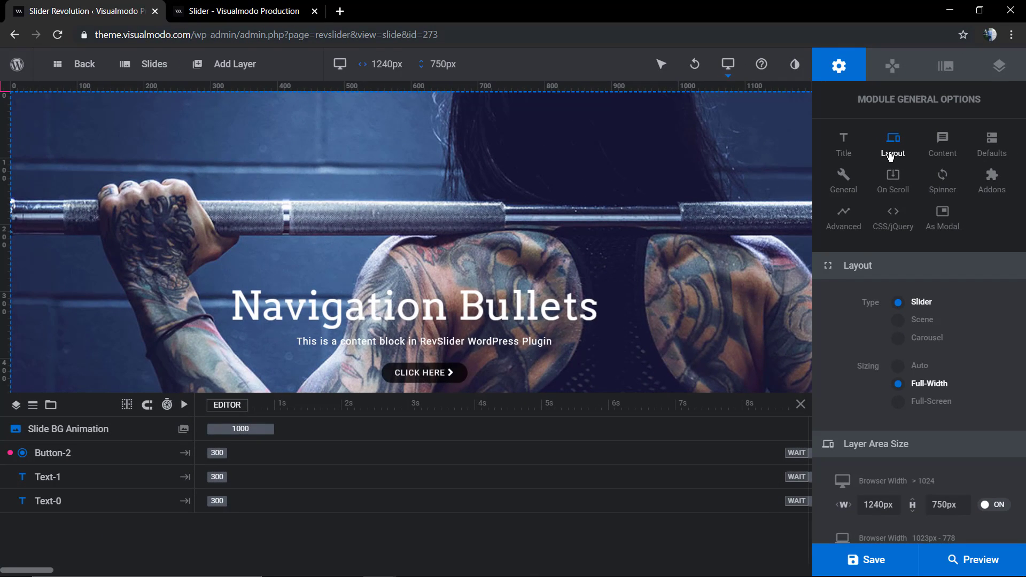
scroll(917, 368, "down", 3)
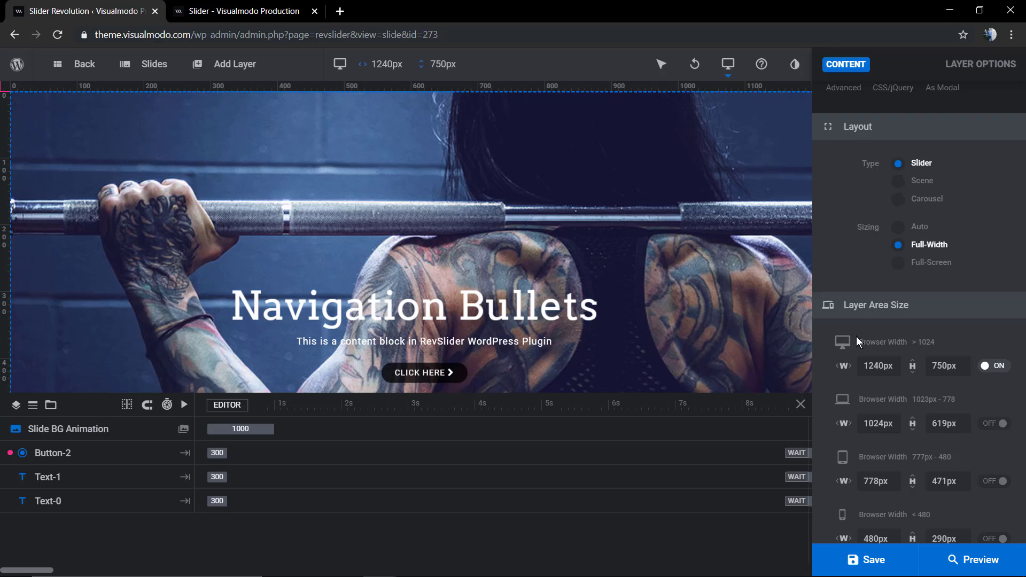
scroll(897, 411, "down", 3)
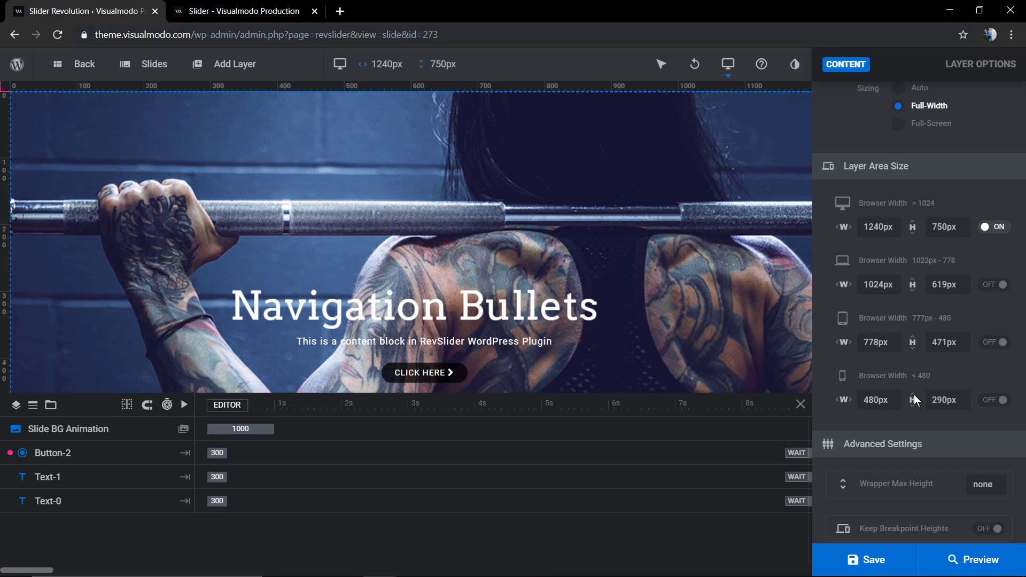
scroll(895, 394, "up", 3)
scroll(894, 398, "down", 3)
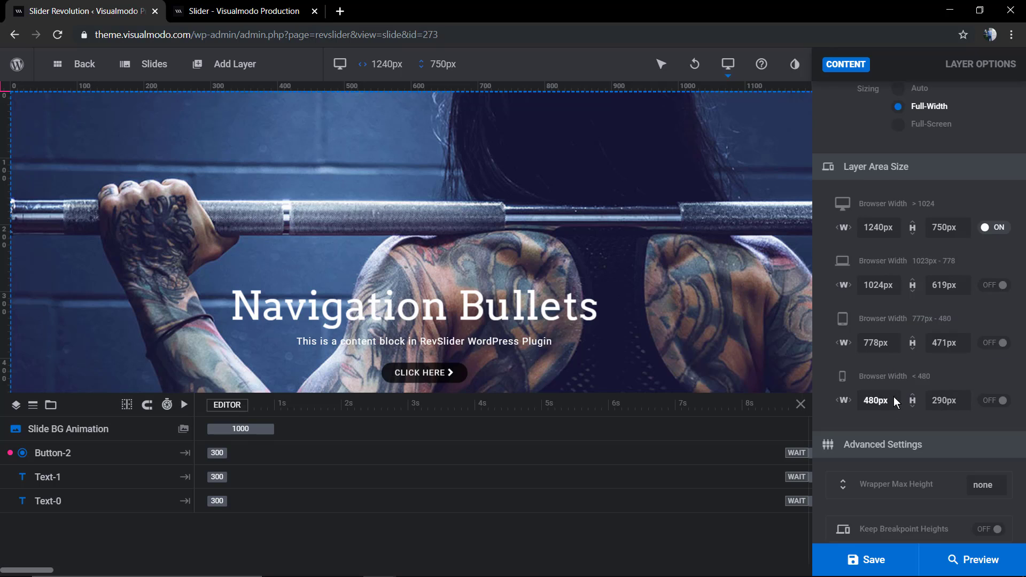
scroll(894, 398, "up", 3)
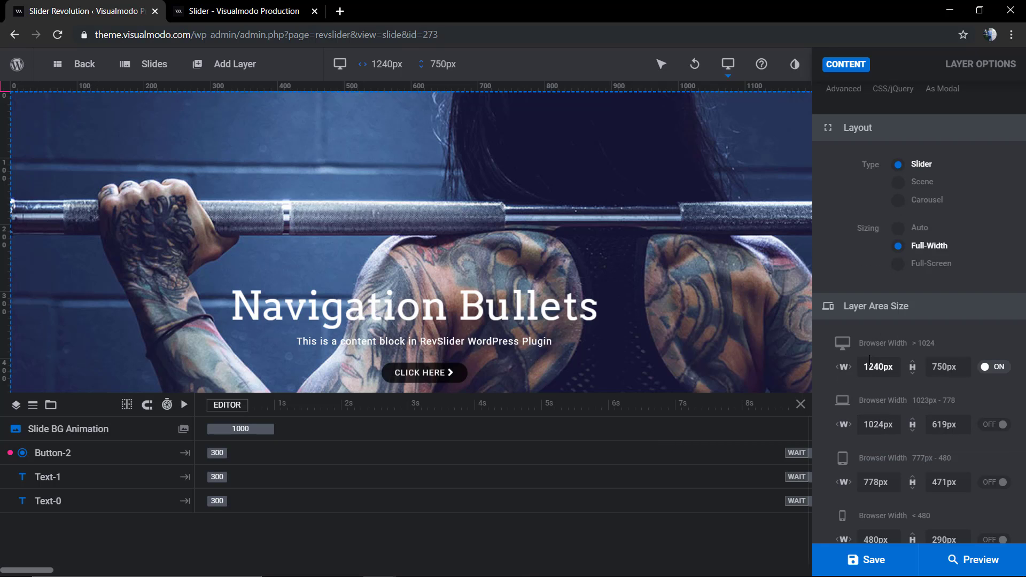
scroll(915, 370, "down", 3)
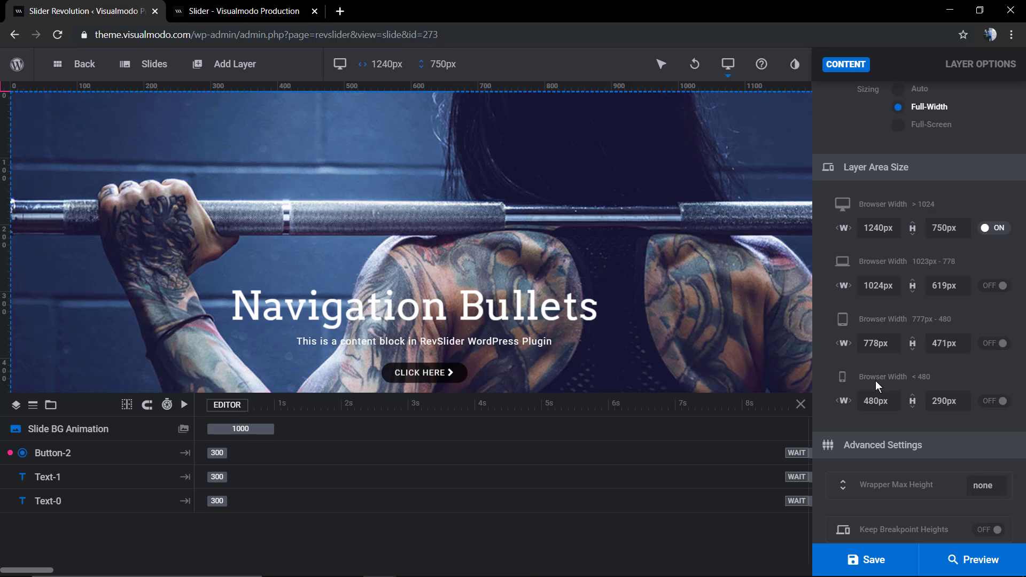
left_click(991, 403)
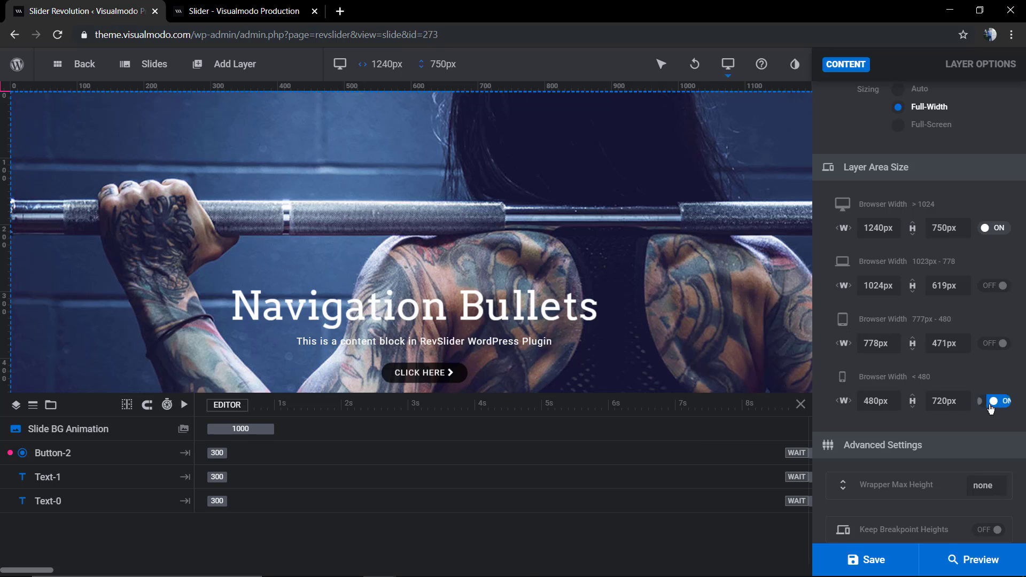
left_click(993, 344)
left_click(994, 287)
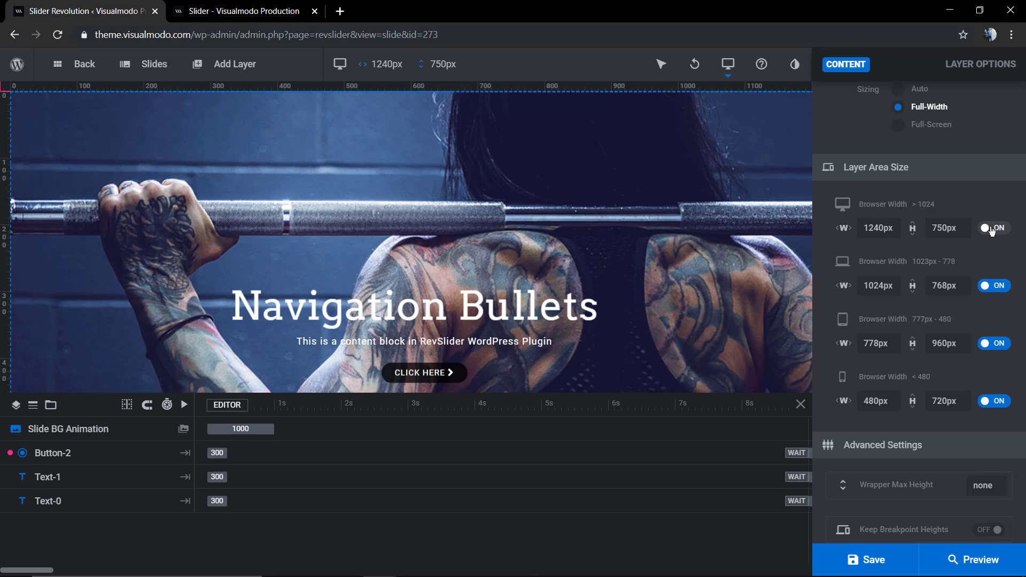
left_click(992, 286)
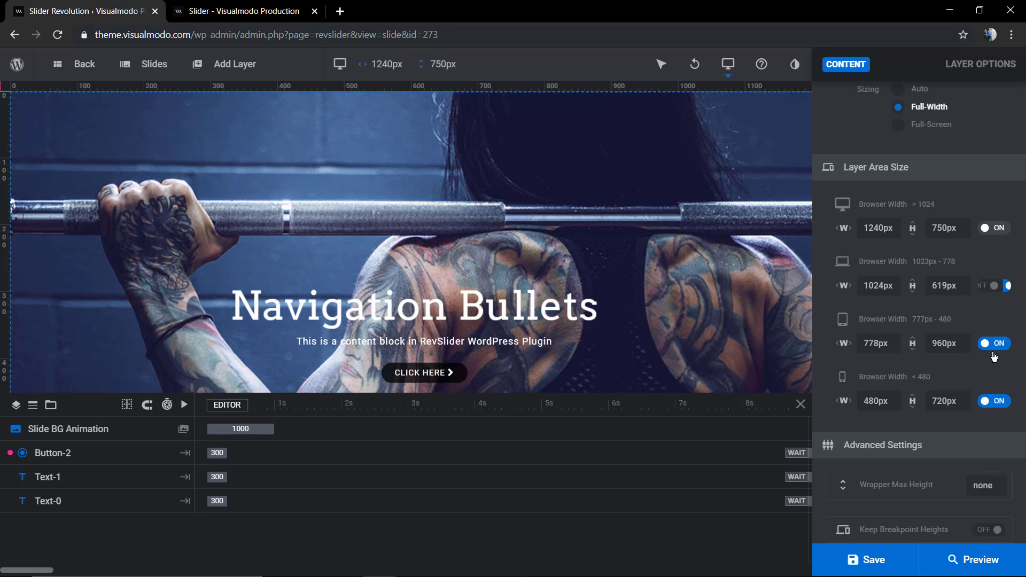
left_click(994, 344)
left_click(993, 401)
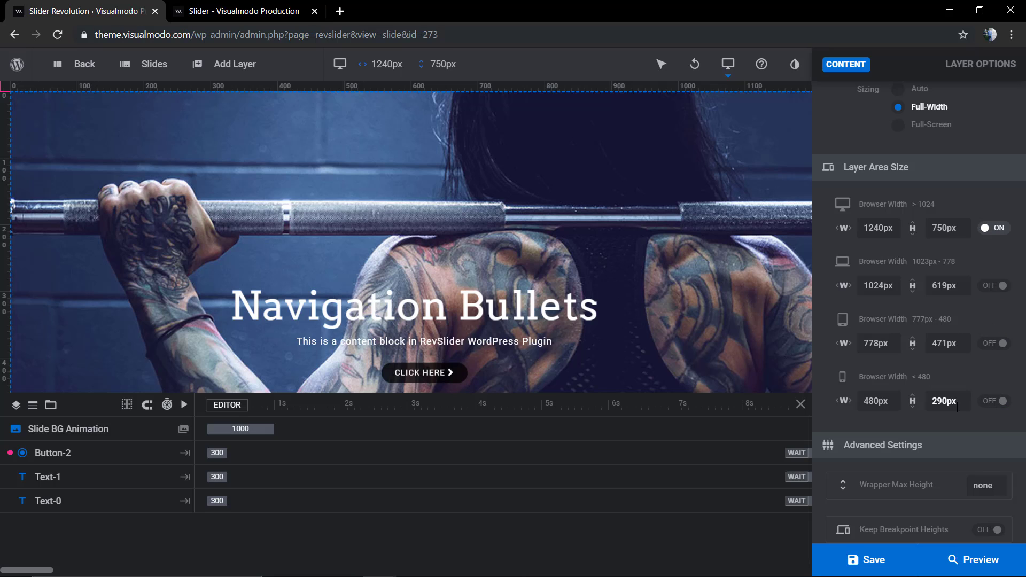
scroll(934, 417, "down", 3)
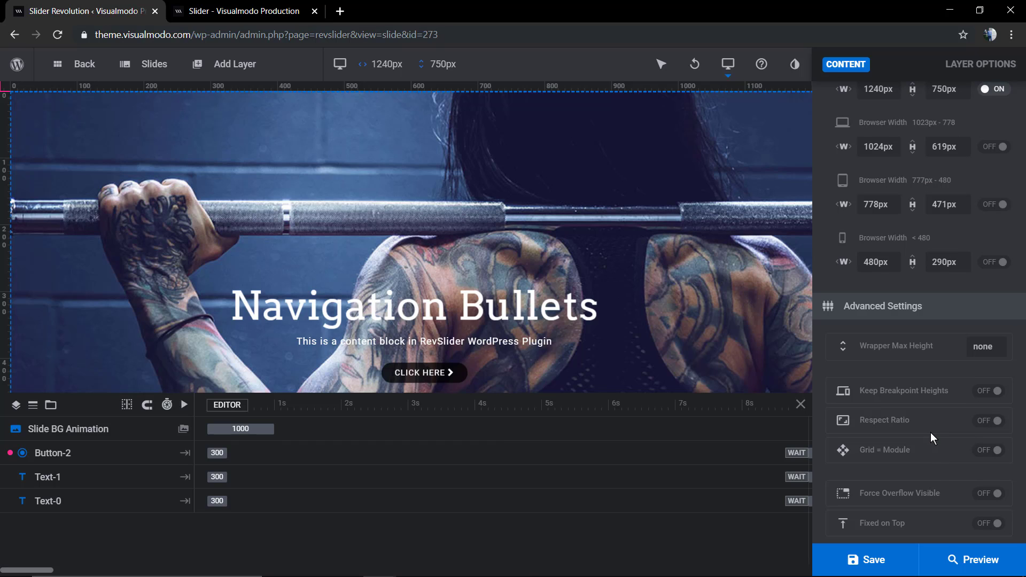
left_click(991, 391)
scroll(940, 401, "up", 5)
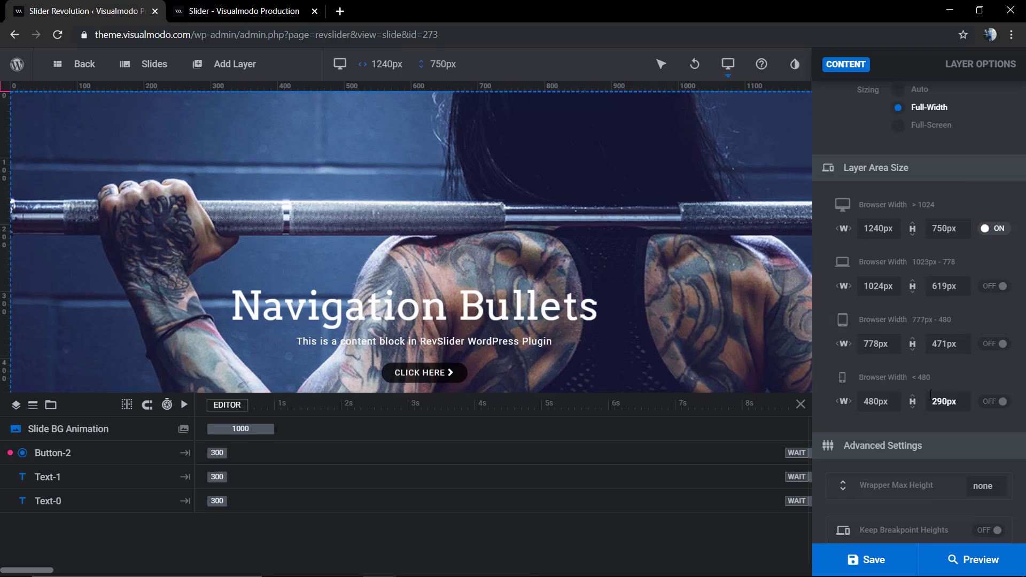
left_click(866, 367)
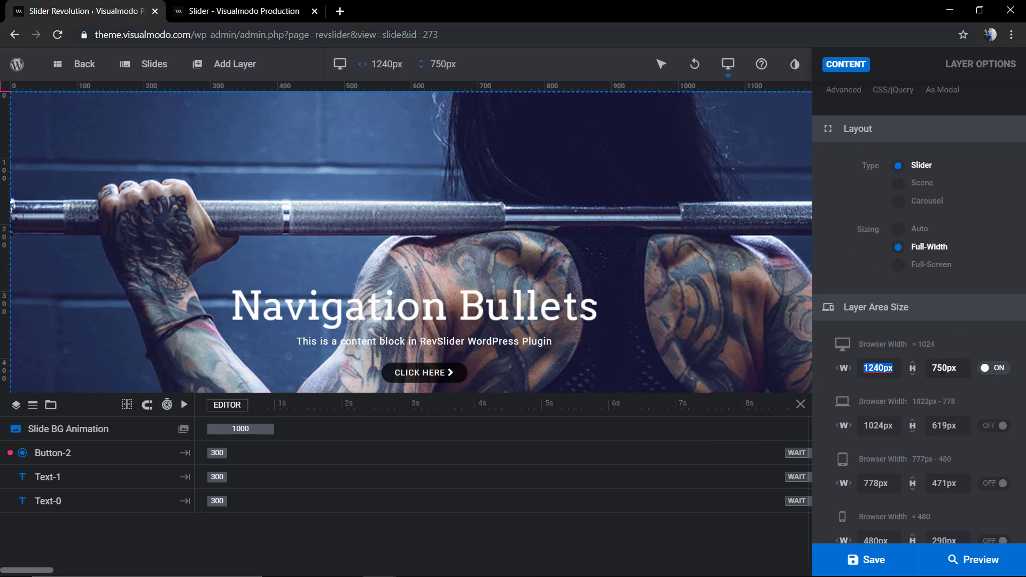
key("Tab")
left_click(869, 368)
left_click(870, 367)
left_click_drag(869, 367, 873, 368)
type("9")
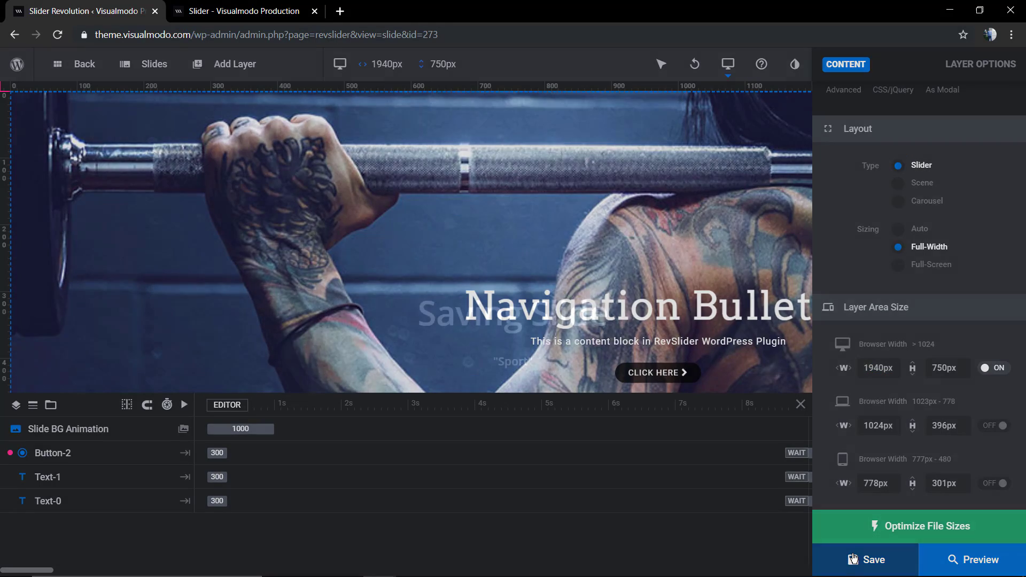
left_click(863, 558)
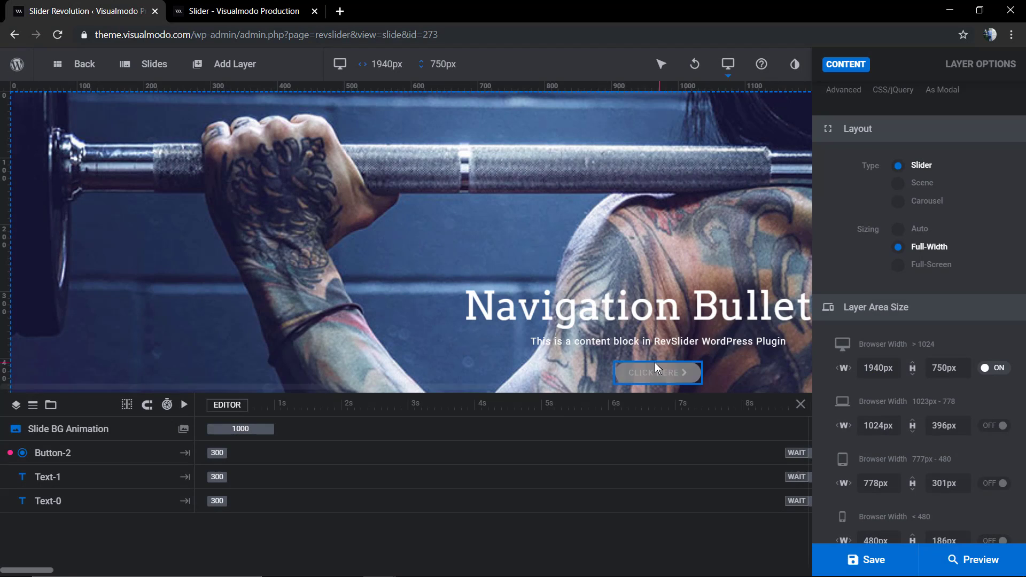
left_click(278, 11)
key("F5")
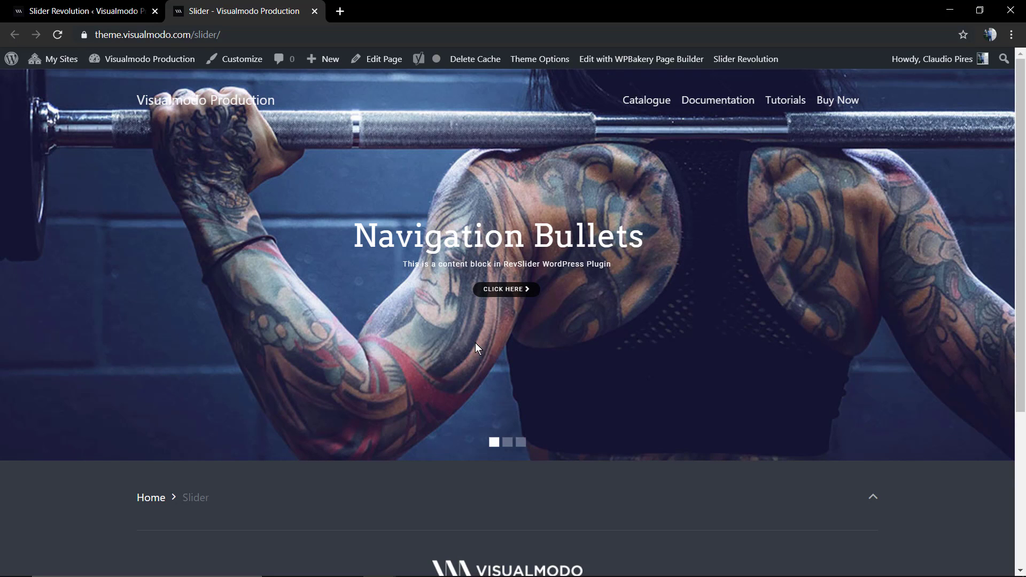
left_click(123, 10)
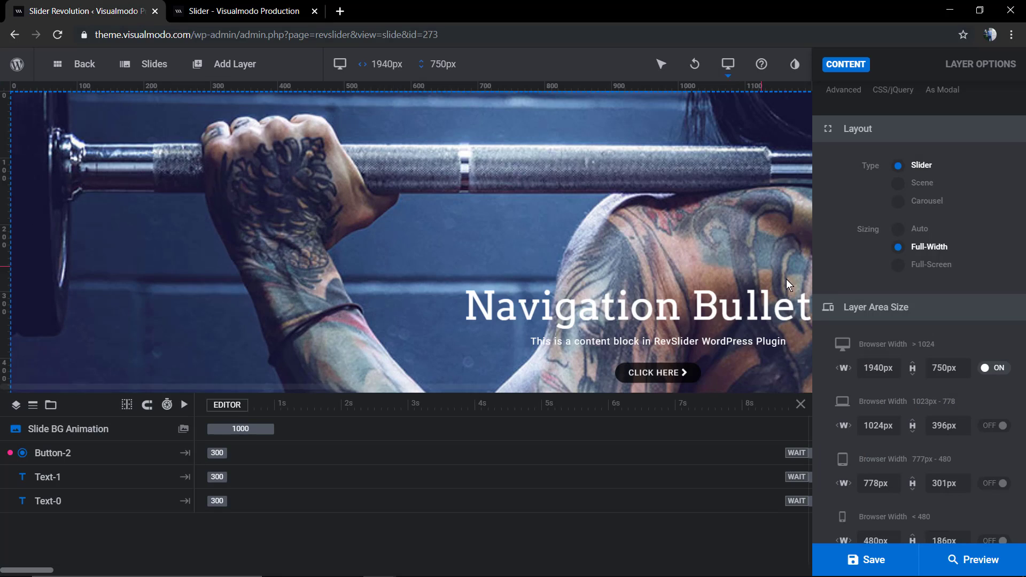
left_click(873, 370)
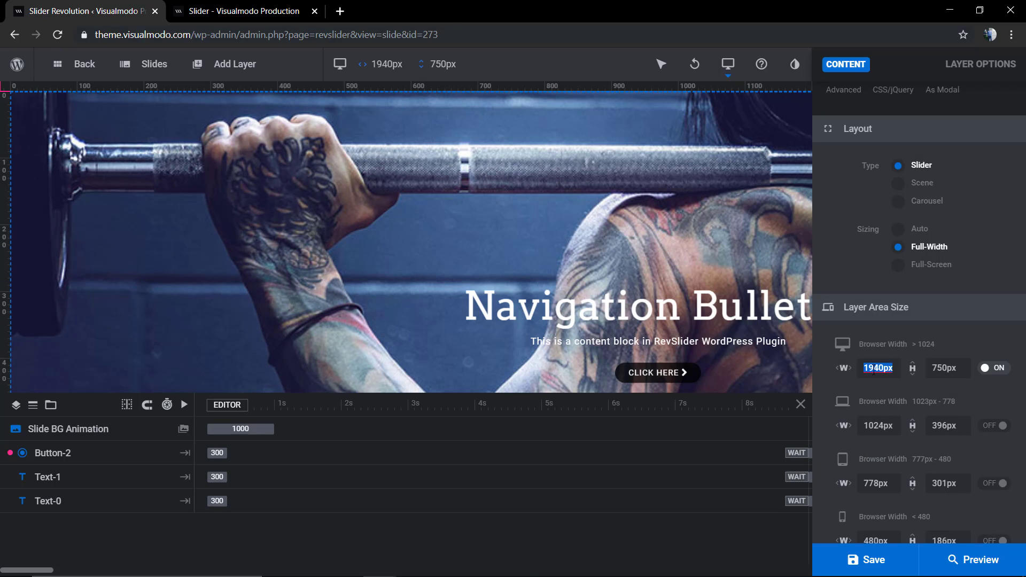
key("BackSpace")
type("2")
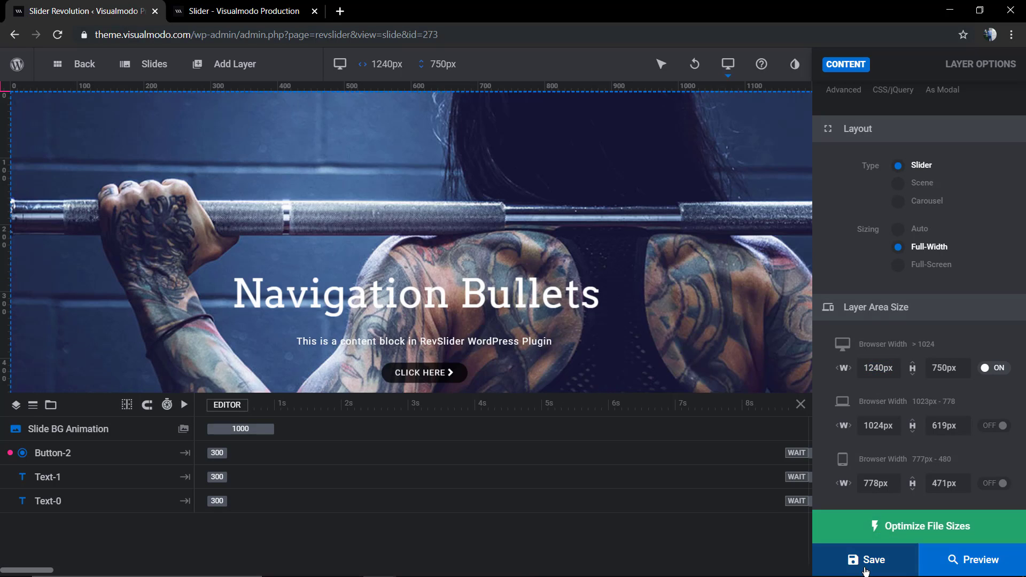
Change the desktop layer height from 750px to 550px and save the module.
left_click(864, 561)
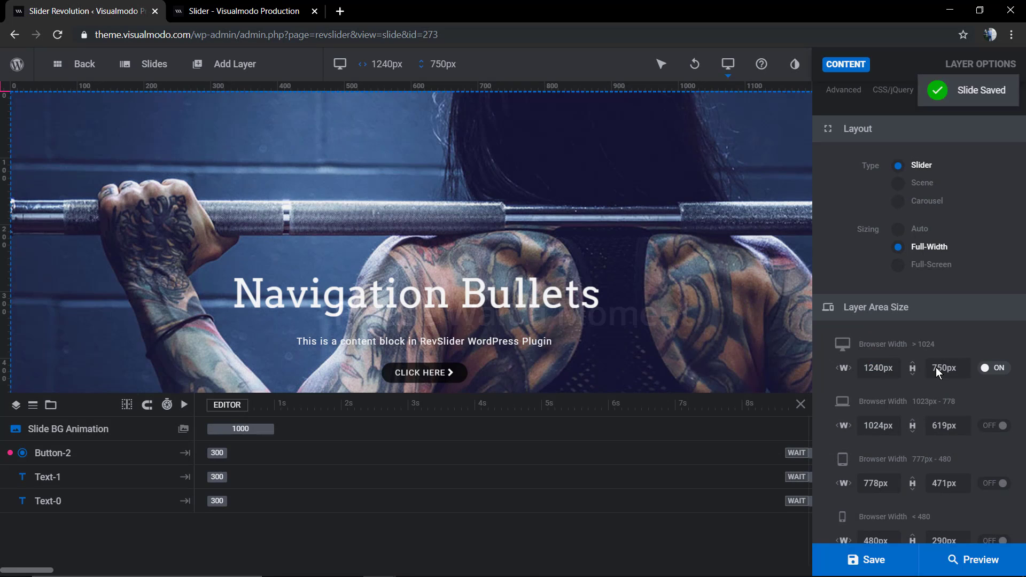
left_click(934, 367)
left_click_drag(935, 366, 925, 367)
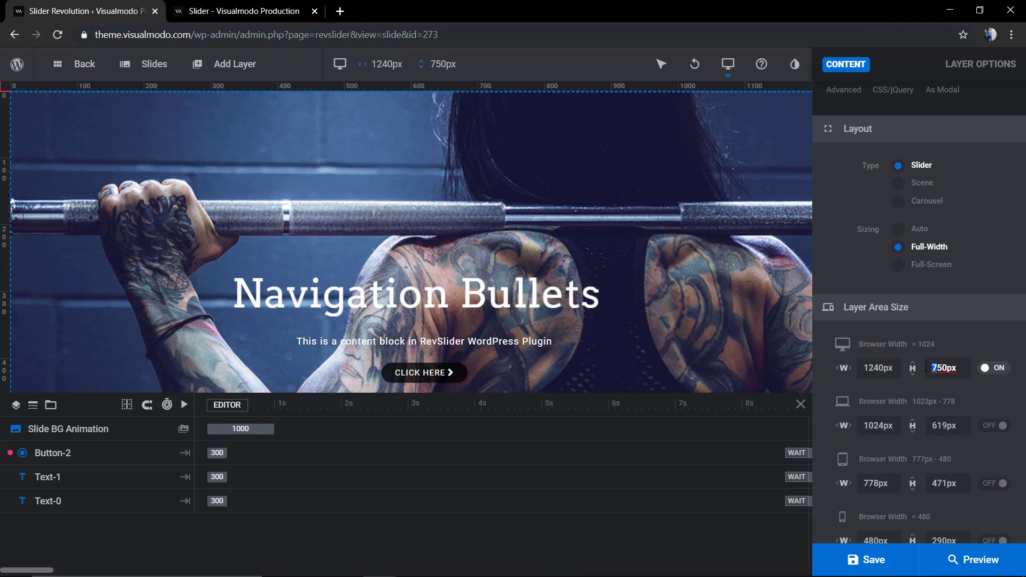
type("5")
left_click(851, 567)
Reload the live slider page, then check the 1024px / 454px breakpoint values in the editor.
left_click(270, 8)
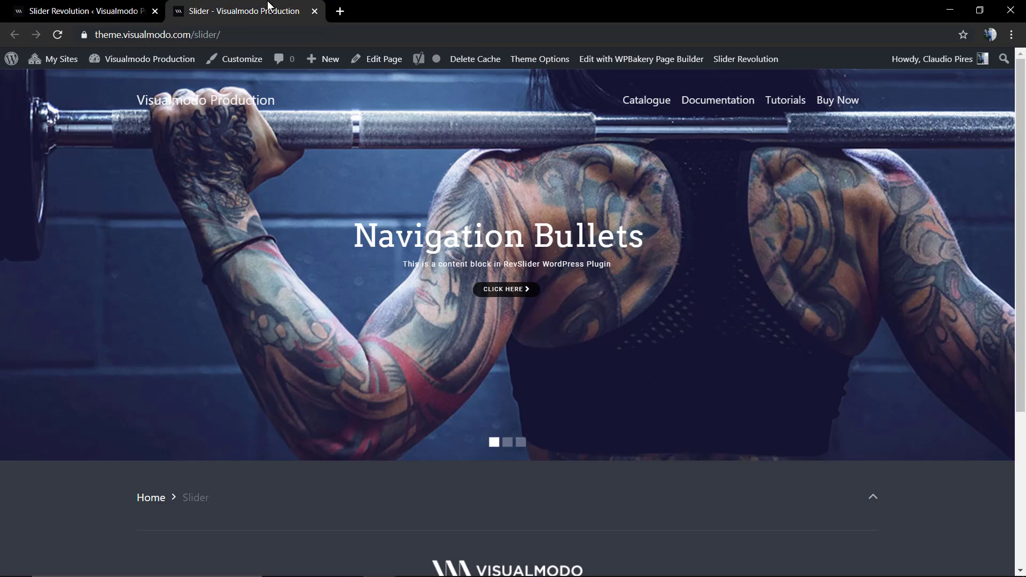
key("F5")
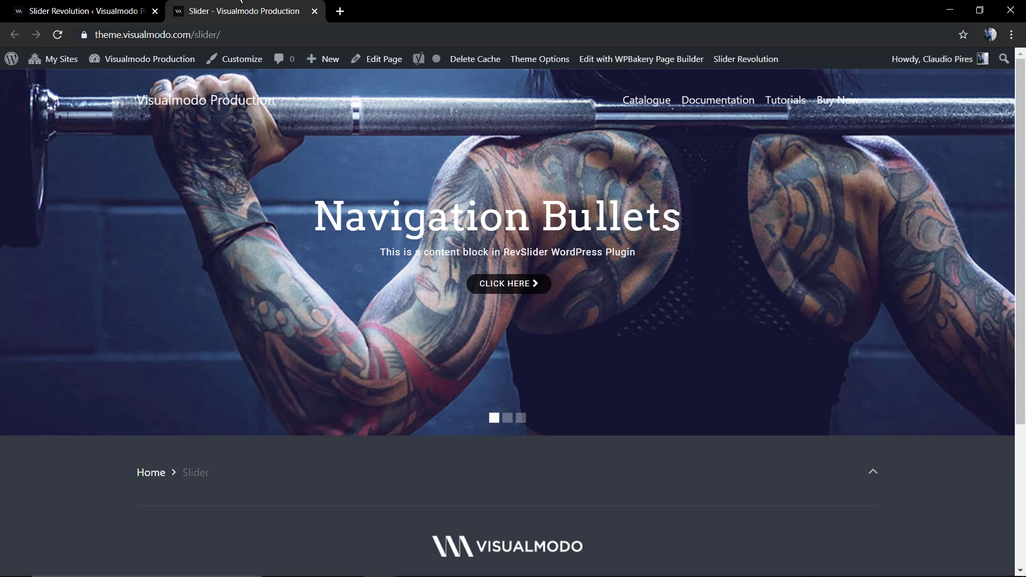
left_click(82, 11)
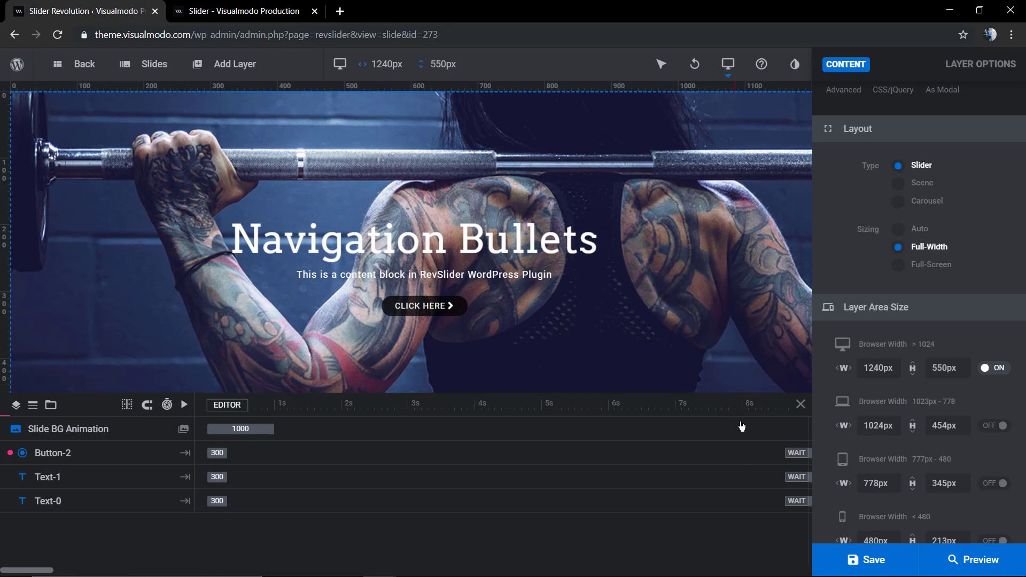
left_click(882, 425)
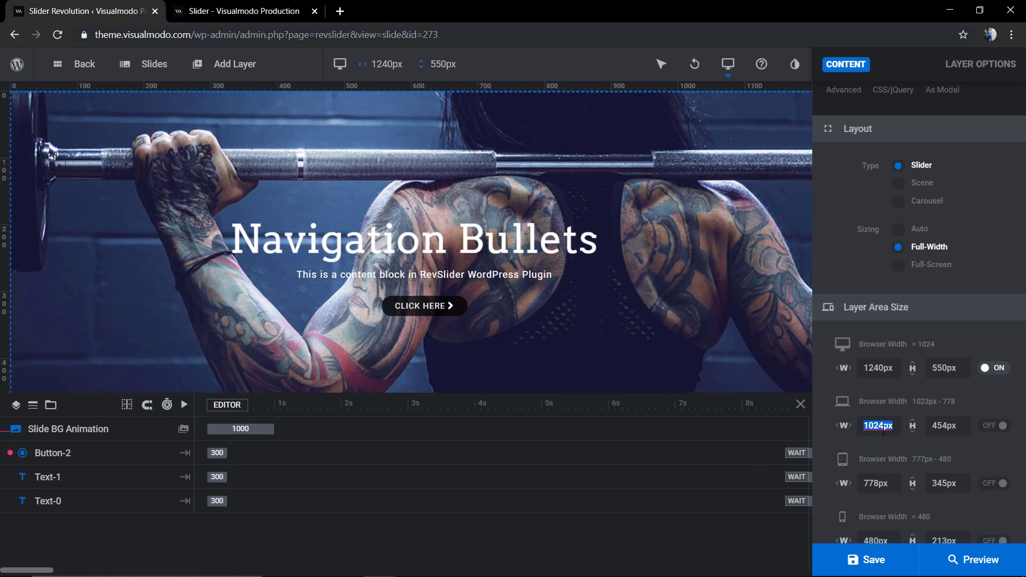
left_click(943, 426)
scroll(908, 398, "down", 5)
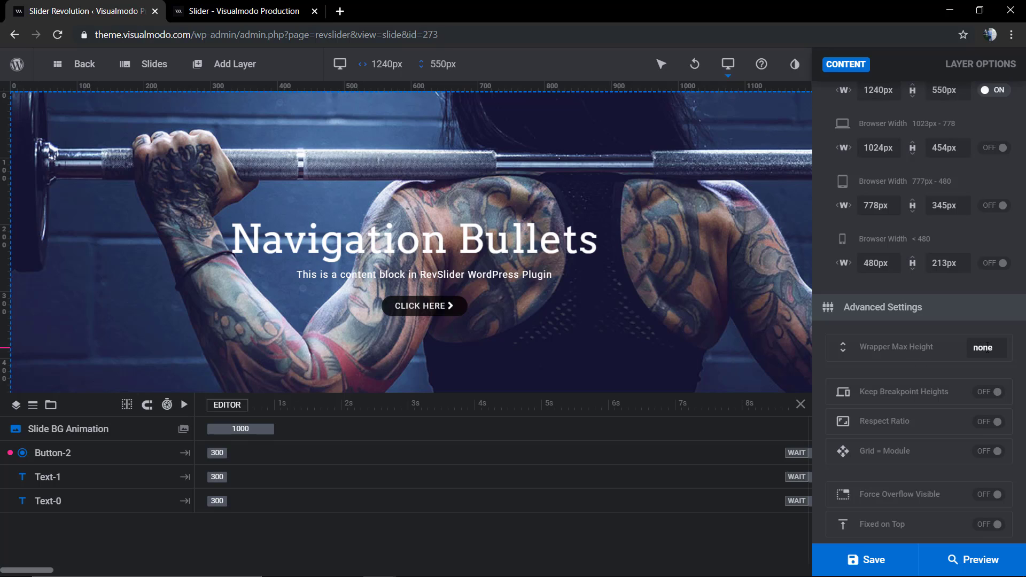
left_click(982, 349)
left_click(981, 350)
scroll(936, 397, "down", 3)
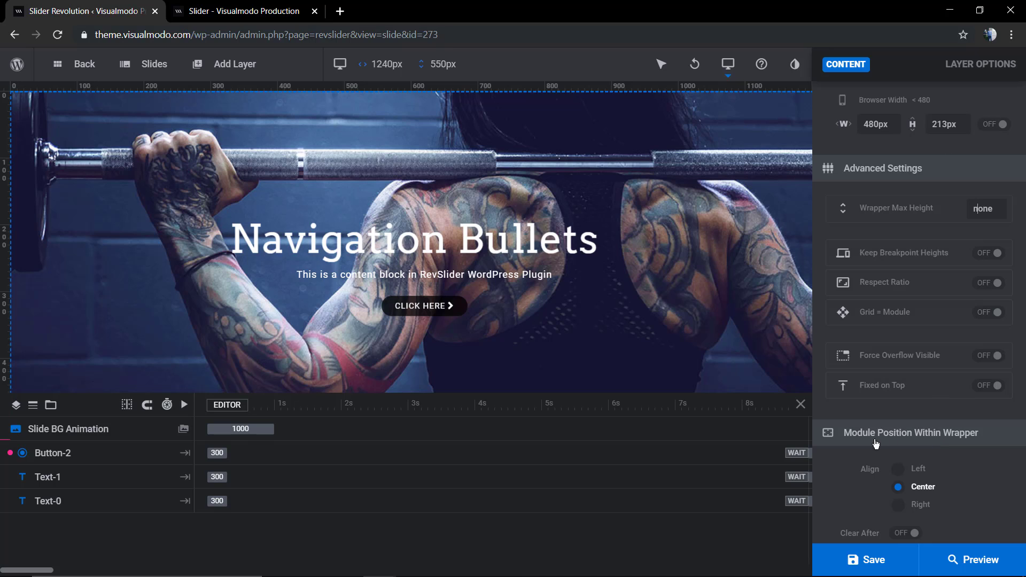
scroll(930, 431, "down", 3)
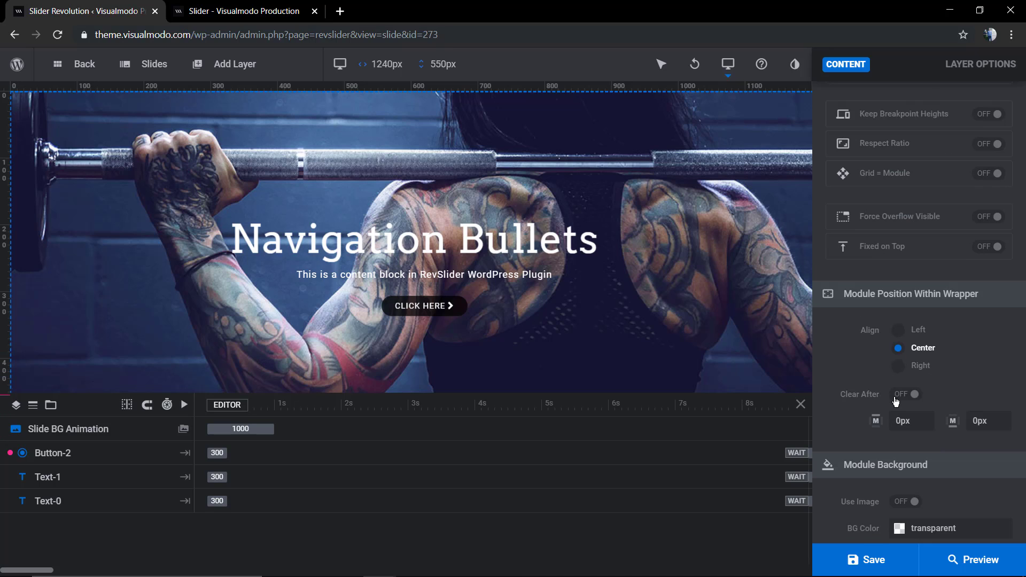
scroll(901, 398, "down", 3)
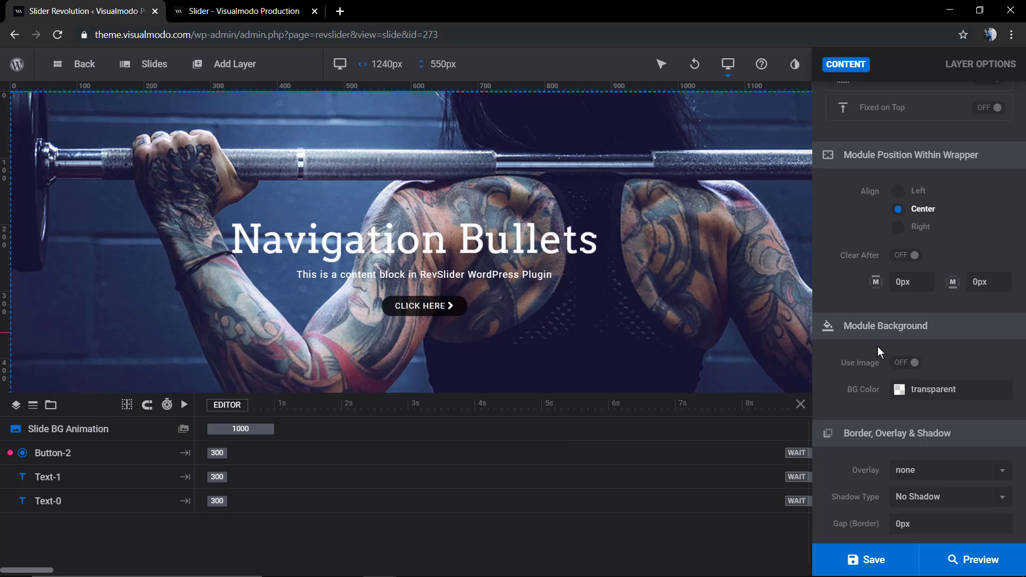
left_click(911, 363)
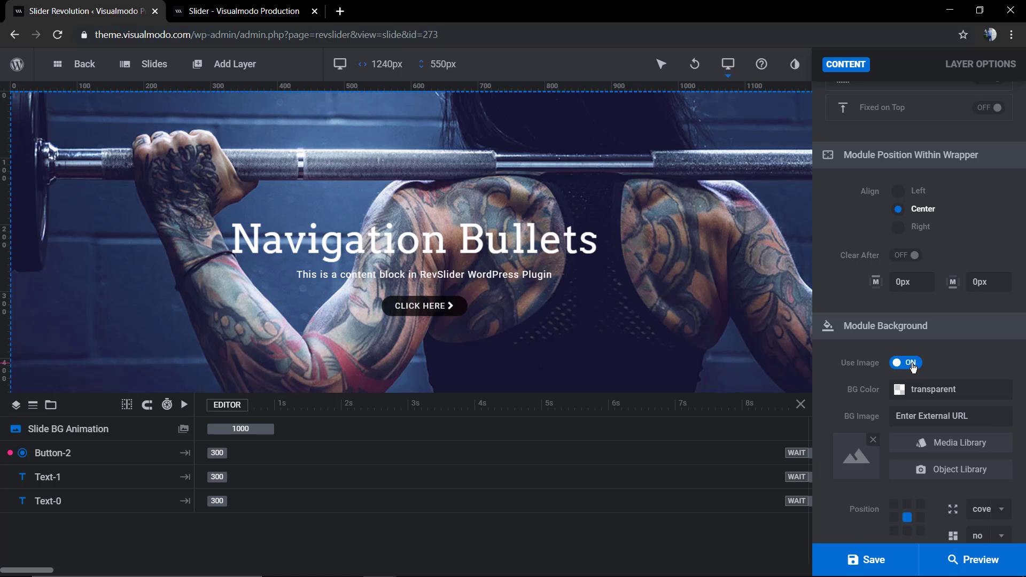
left_click(911, 364)
left_click(927, 389)
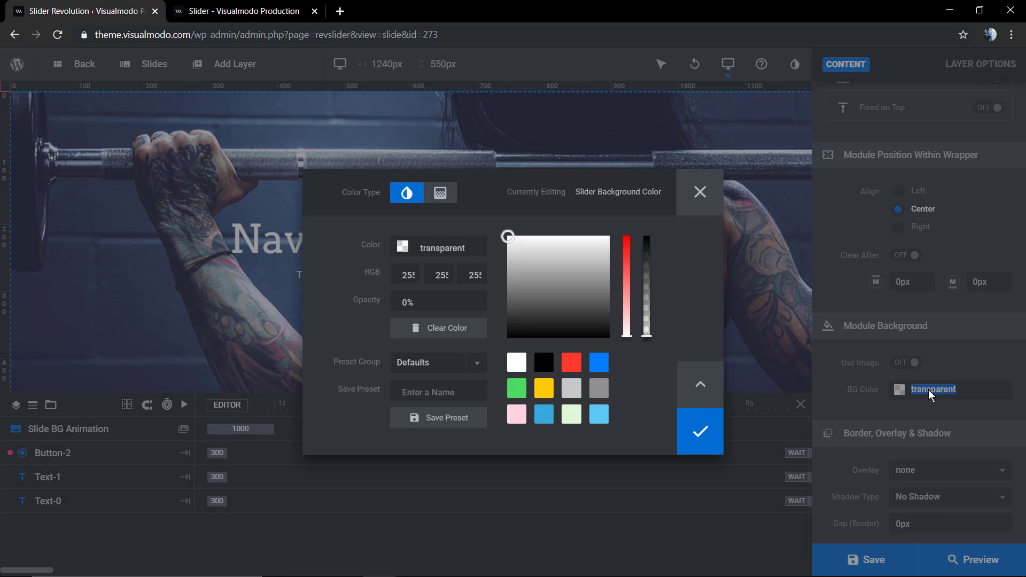
left_click(710, 192)
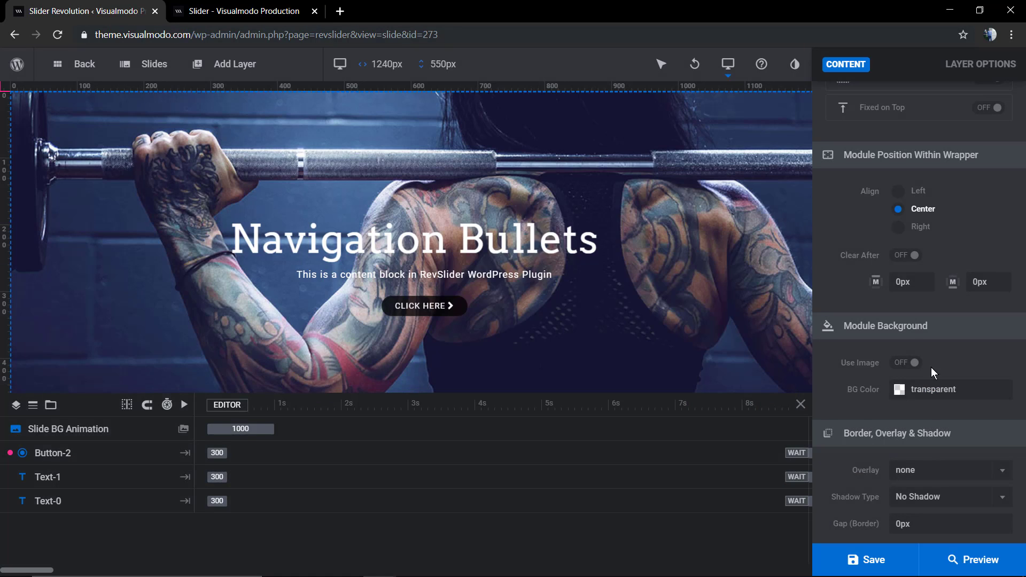
Apply the 2 x 2 Black dot overlay, save, and refresh the live slider page.
left_click(966, 464)
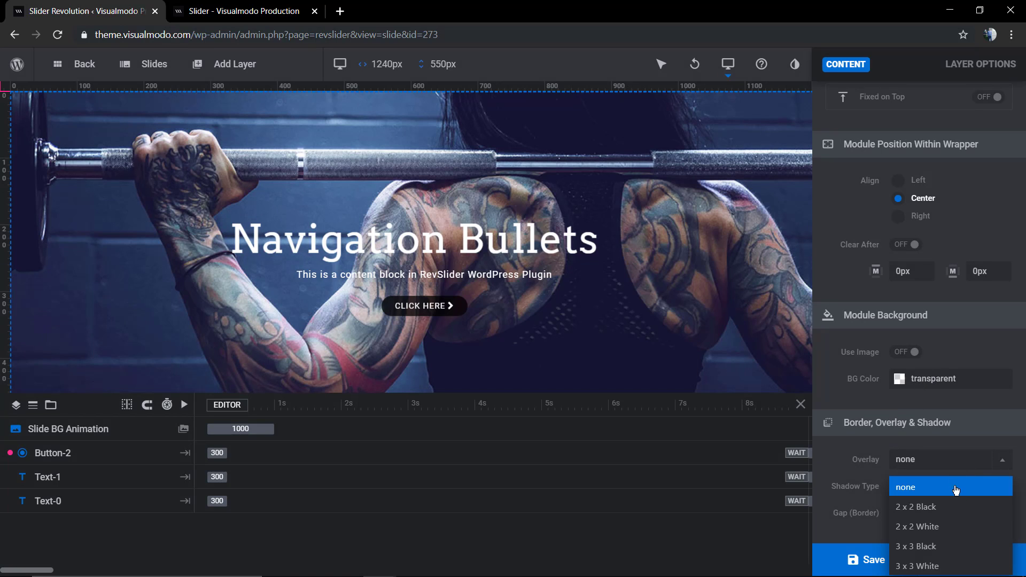
left_click(915, 507)
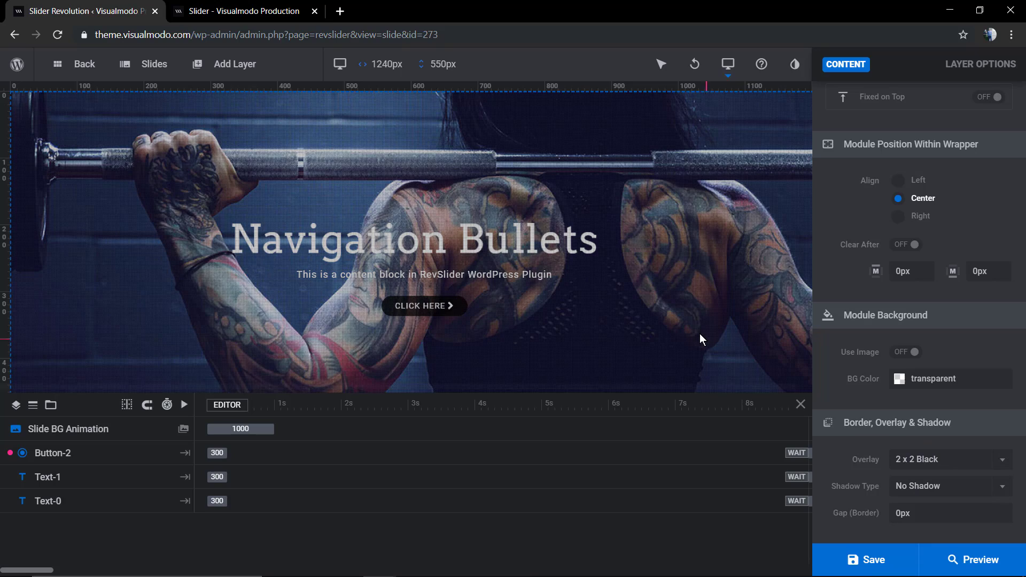
left_click(871, 559)
left_click(288, 12)
key("F5")
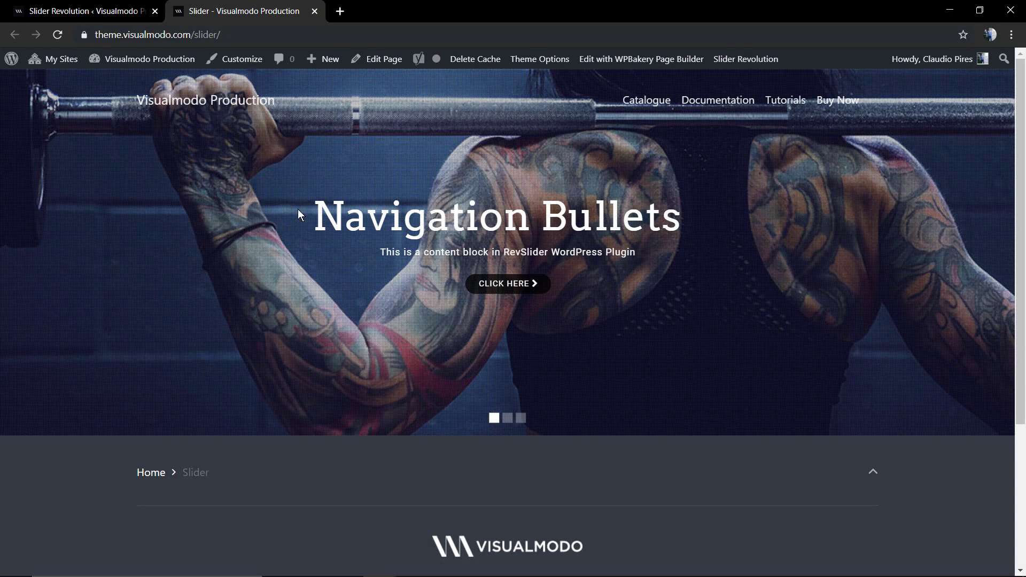
left_click(117, 8)
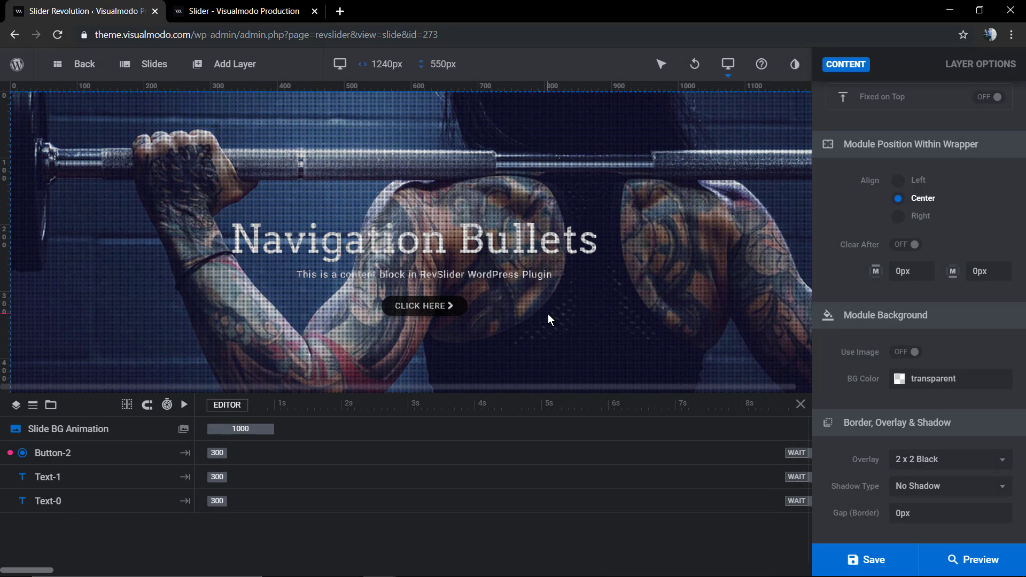
Select the Navigation Bullets text layer, then return to the module's general options.
left_click(541, 243)
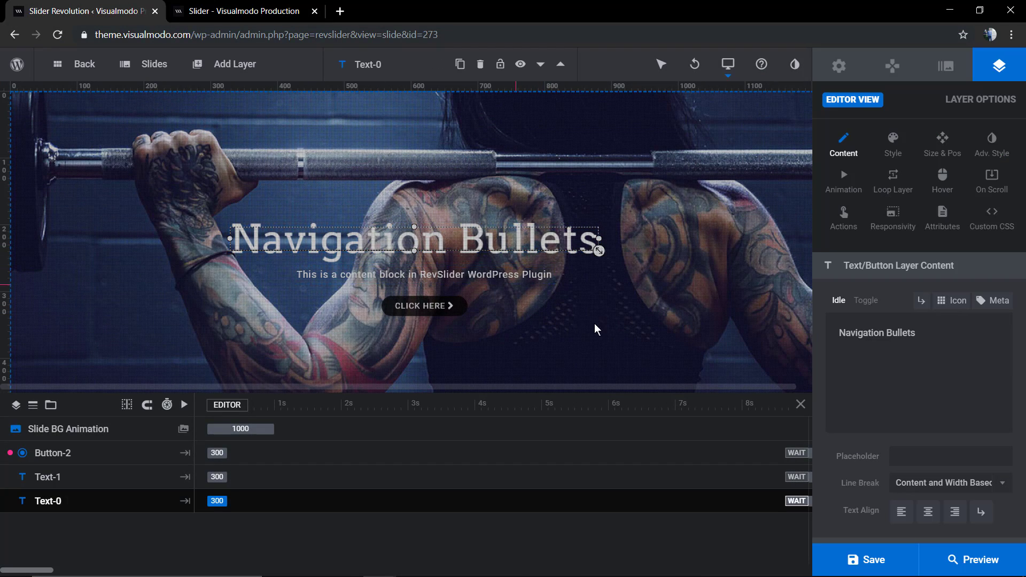
left_click(892, 141)
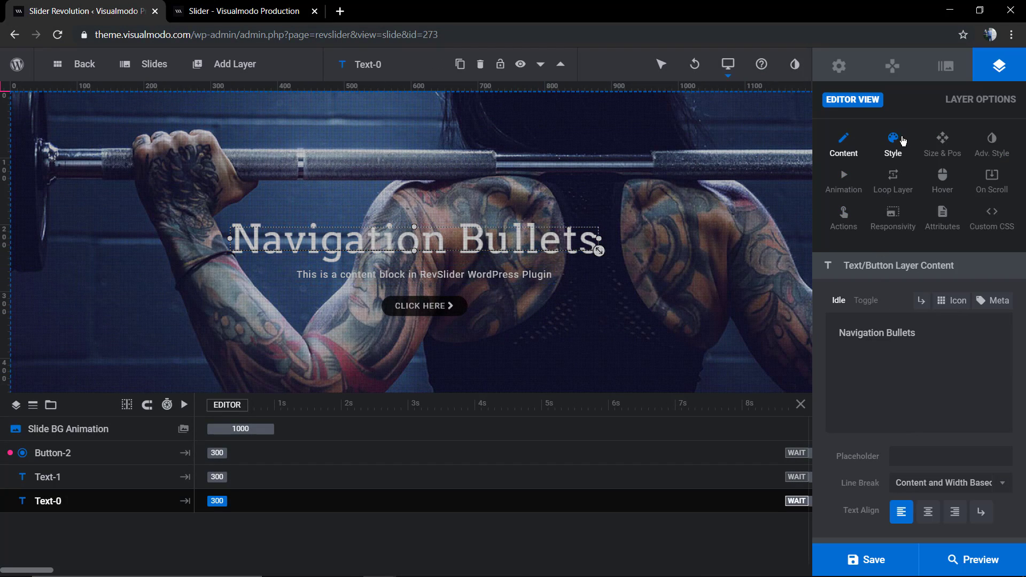
left_click(854, 67)
scroll(883, 392, "down", 5)
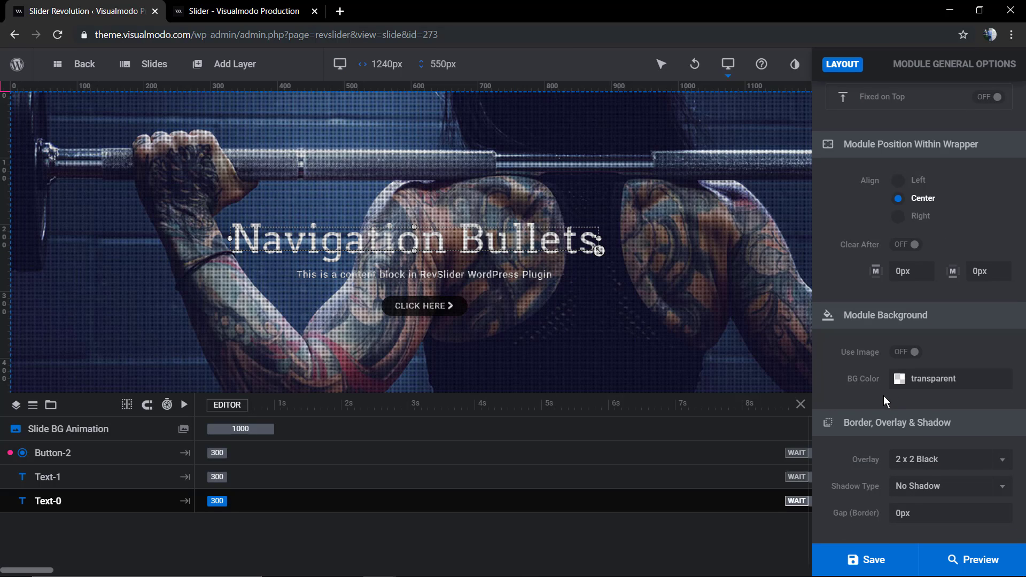
Try the 3 x 3 White and 2 x 2 Black overlays and shadow type 6.
left_click(945, 462)
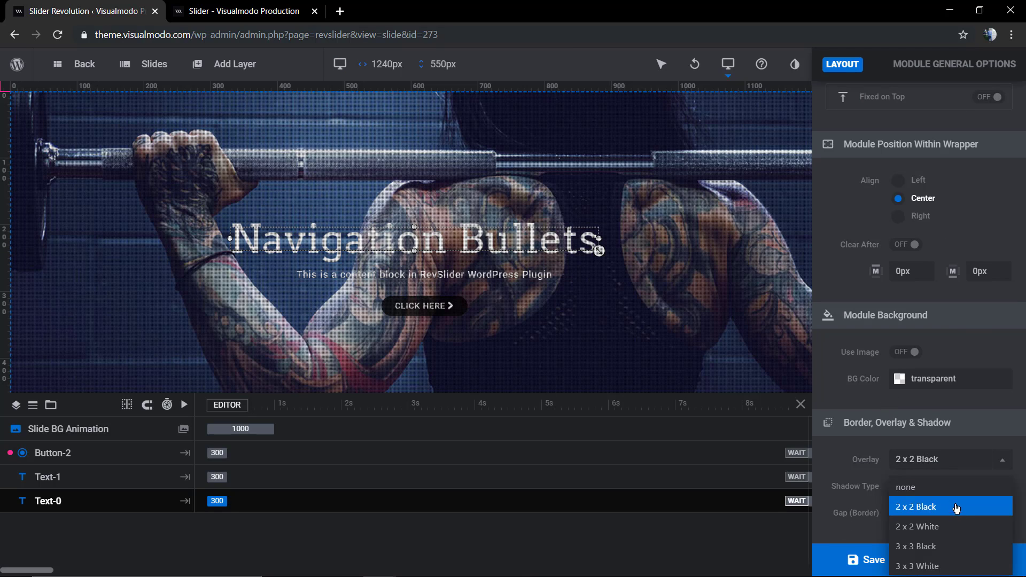
left_click(956, 566)
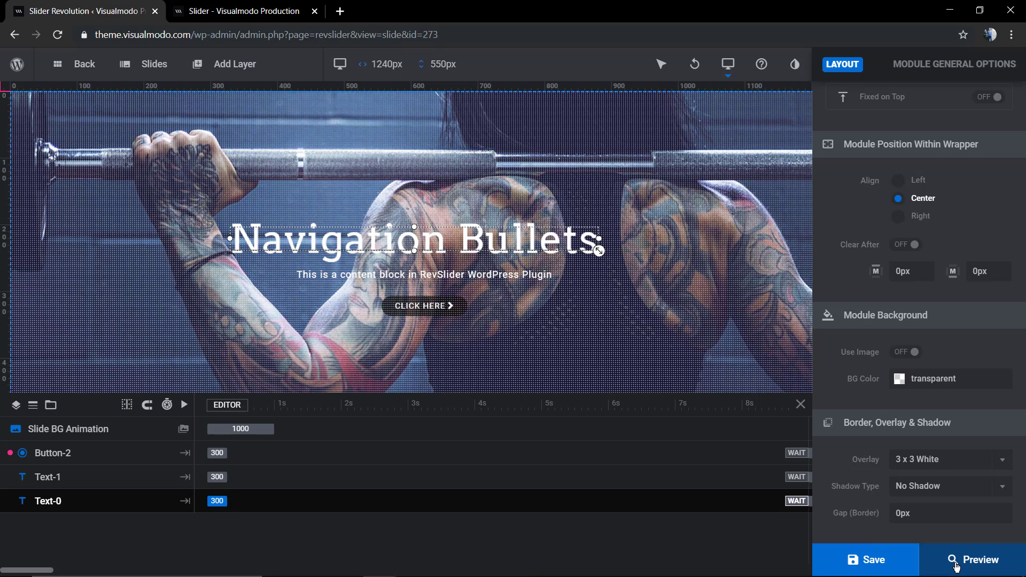
left_click(935, 471)
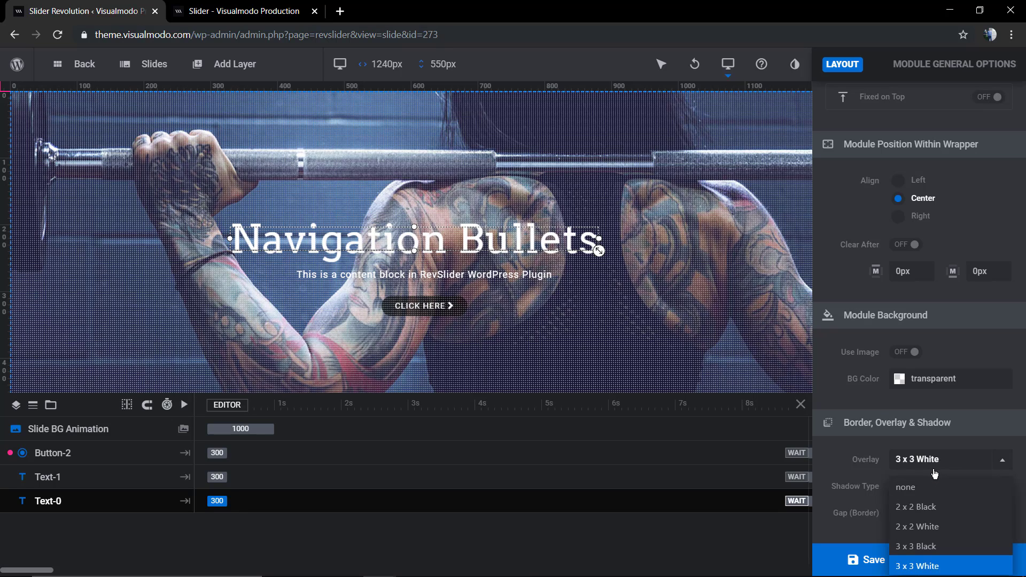
left_click(936, 506)
left_click(956, 493)
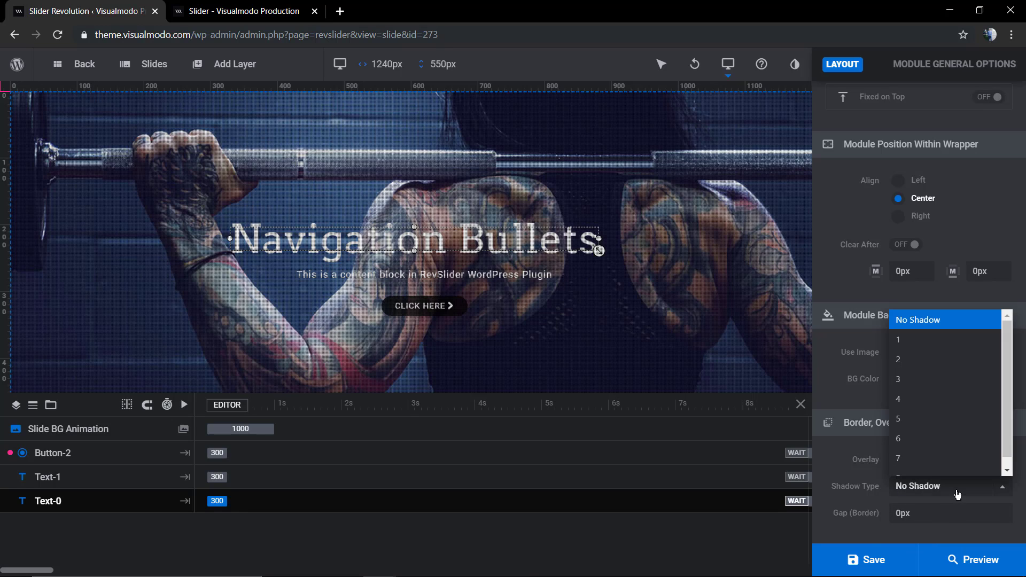
left_click(929, 438)
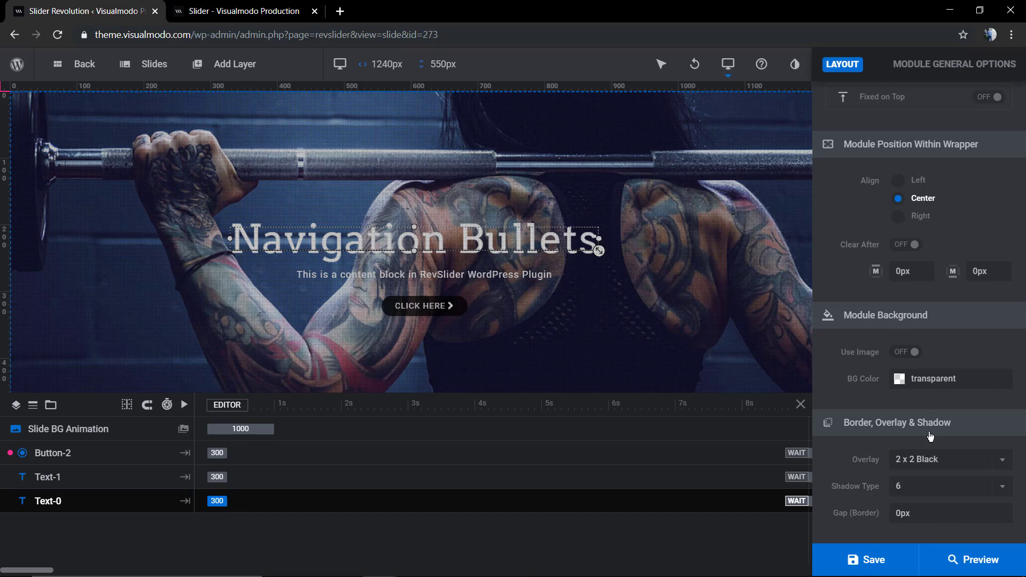
Set overlay to none, try shadow 7, choose No Shadow, save, and reload the live page.
left_click(926, 469)
left_click(931, 489)
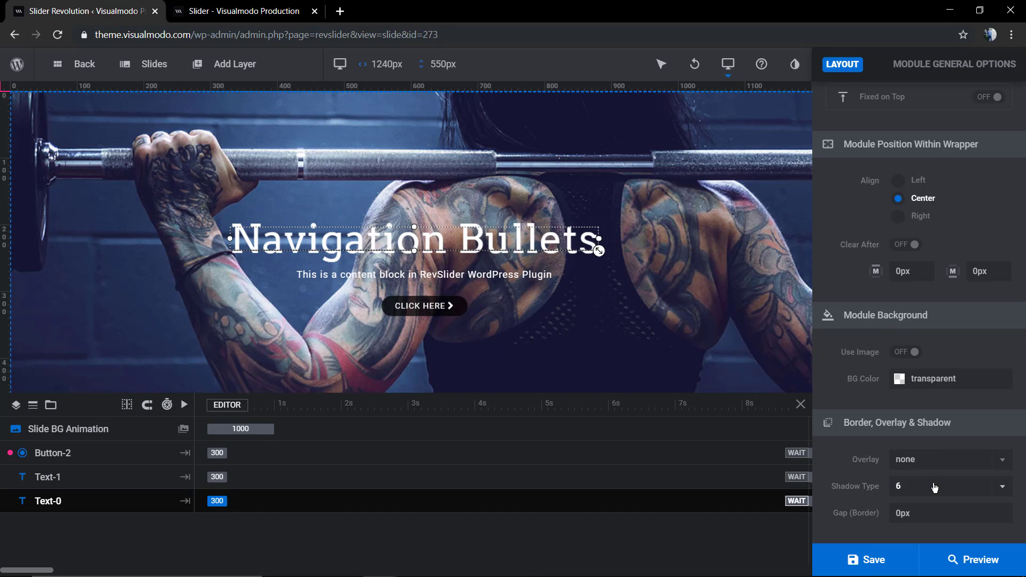
left_click(933, 487)
left_click(941, 471)
left_click(918, 482)
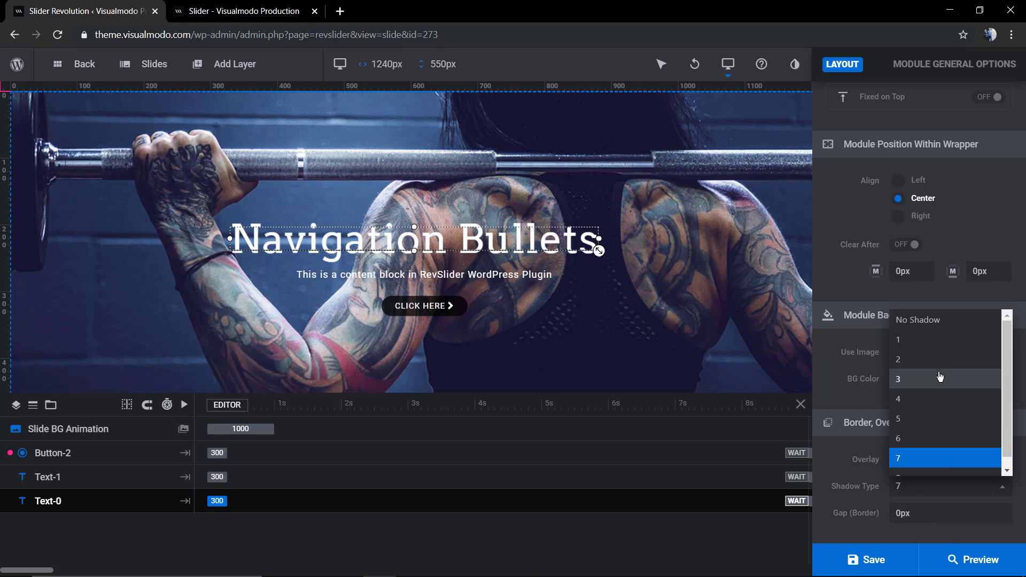
left_click(932, 326)
left_click(868, 557)
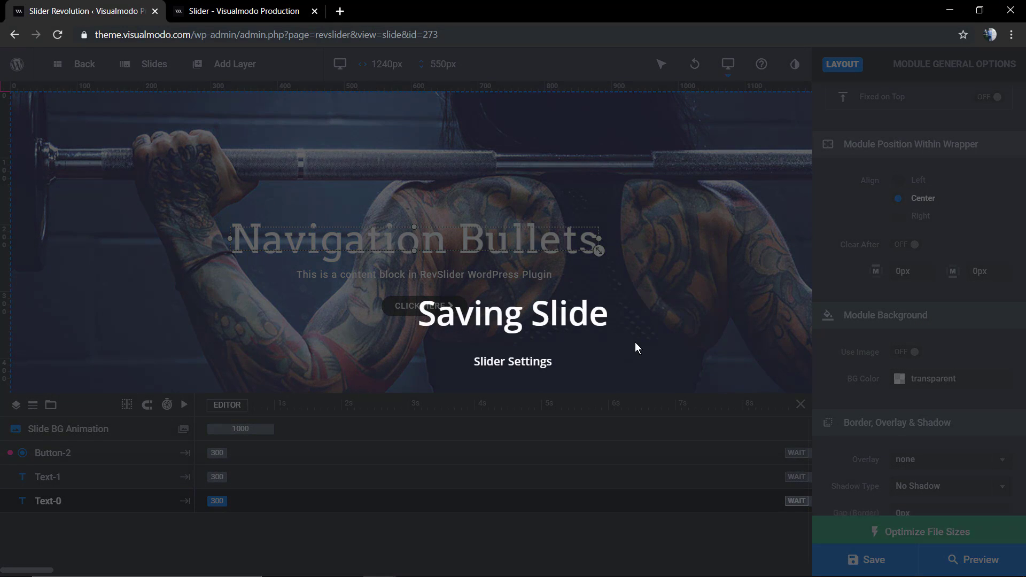
left_click(219, 10)
key("F5")
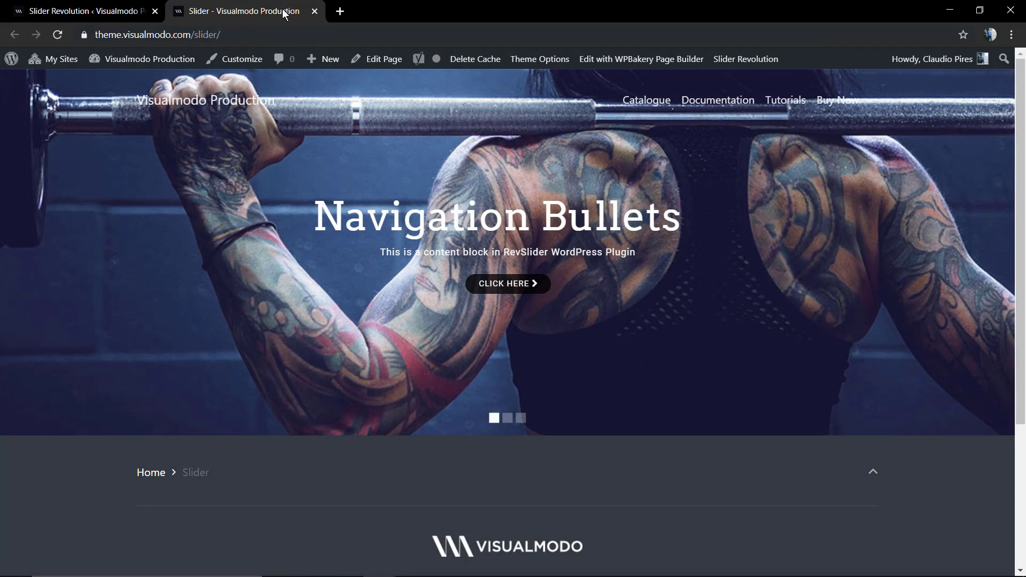
Switch the module sizing to Full-Screen, save, and reload the live slider page.
left_click(137, 10)
scroll(880, 361, "up", 2)
scroll(867, 350, "up", 5)
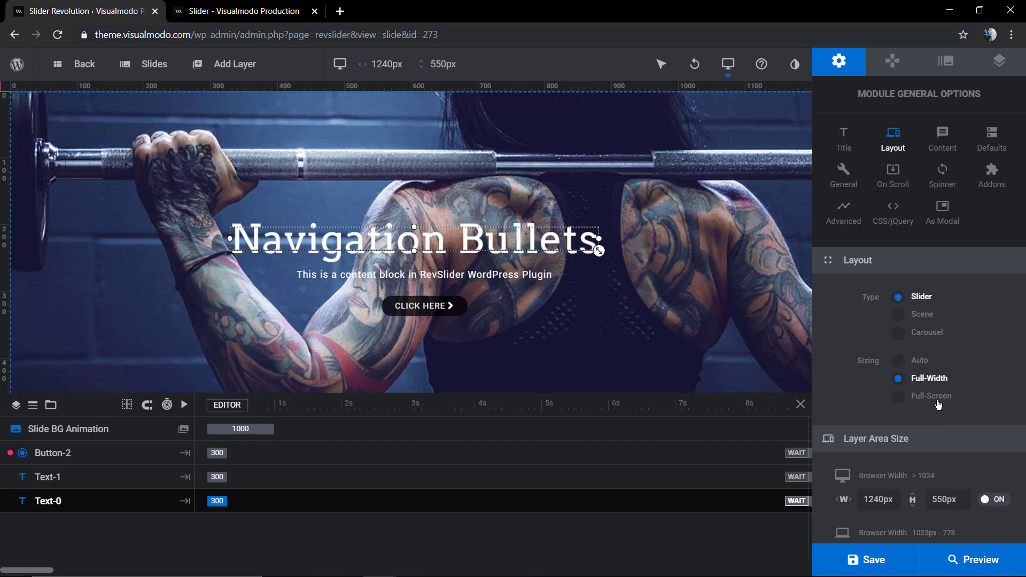
left_click(938, 405)
left_click(854, 561)
key("ctrl+Tab")
key("F5")
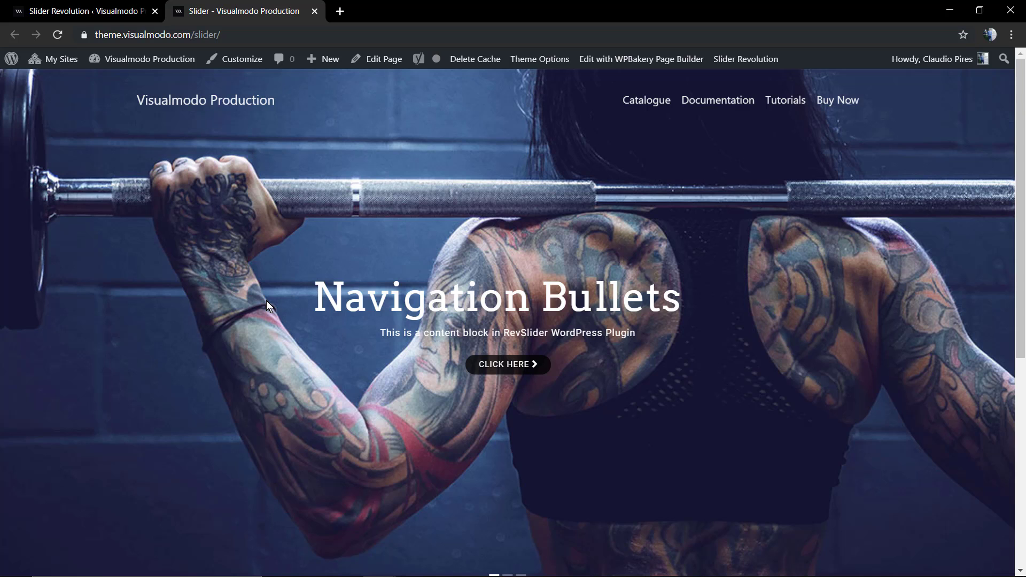
Change Sizing from Full-Screen back to Full-Width, keeping the 1240×550px layer area.
left_click(80, 11)
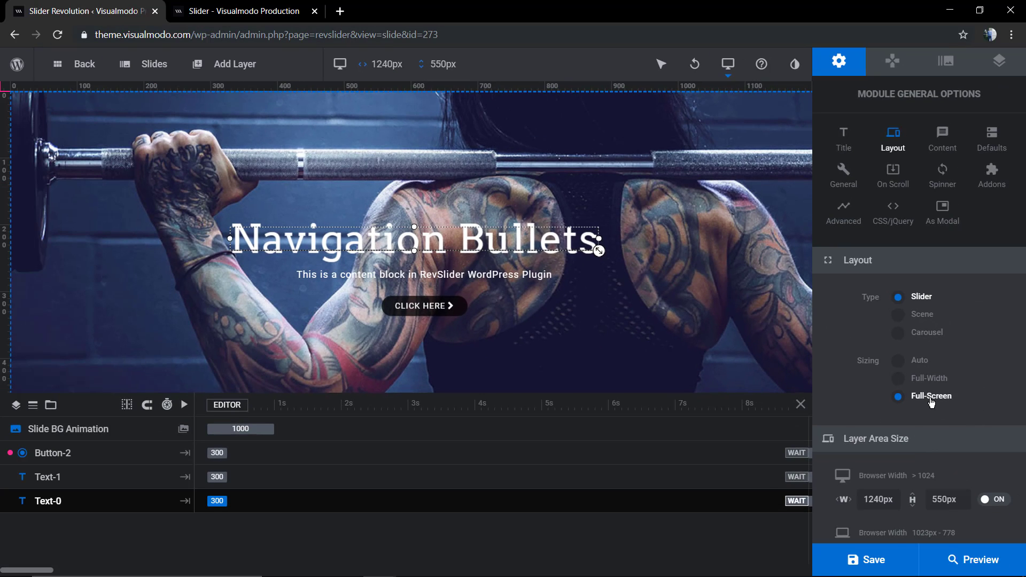
scroll(903, 385, "down", 3)
scroll(919, 374, "down", 3)
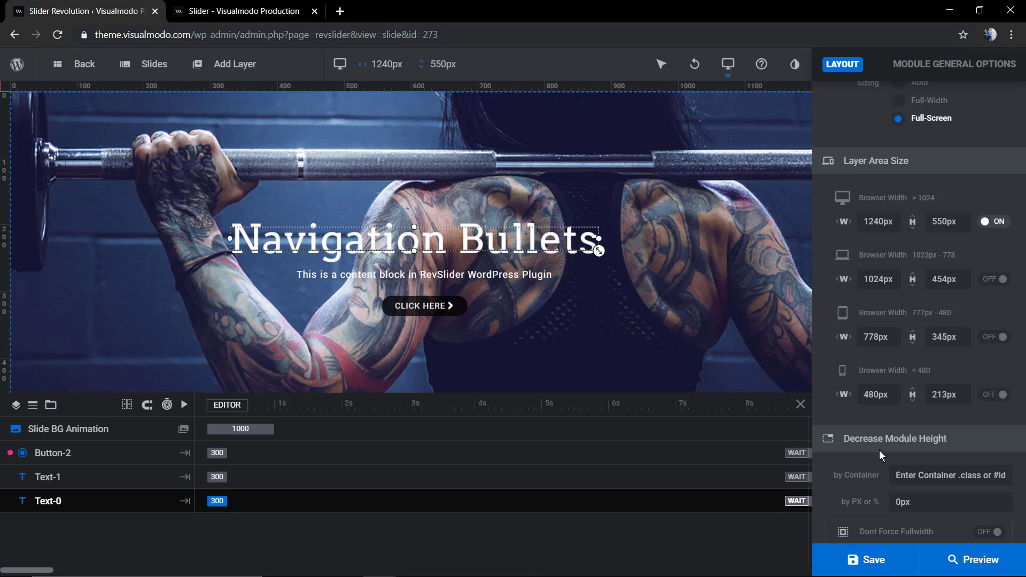
scroll(918, 300, "up", 3)
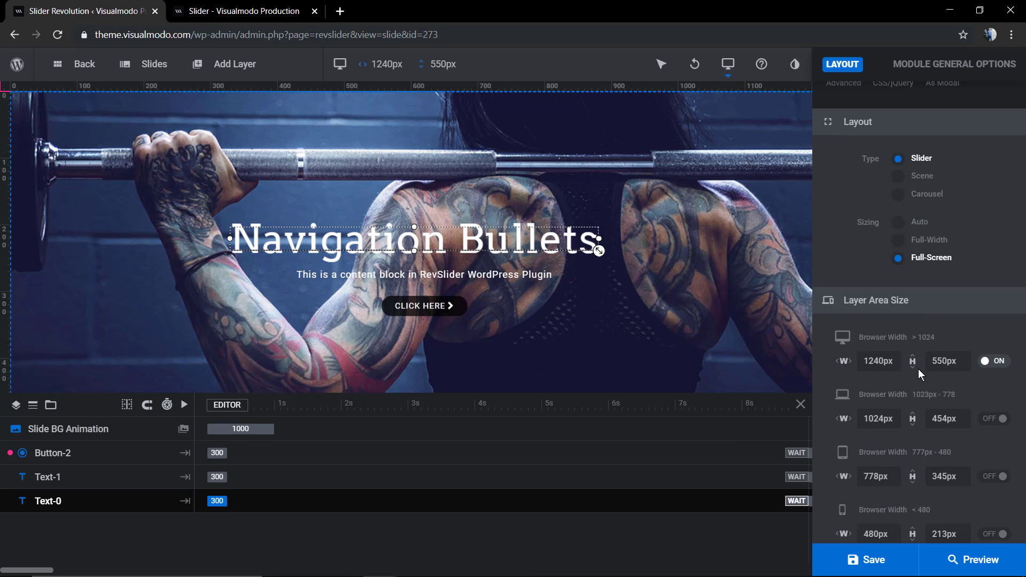
scroll(918, 369, "up", 3)
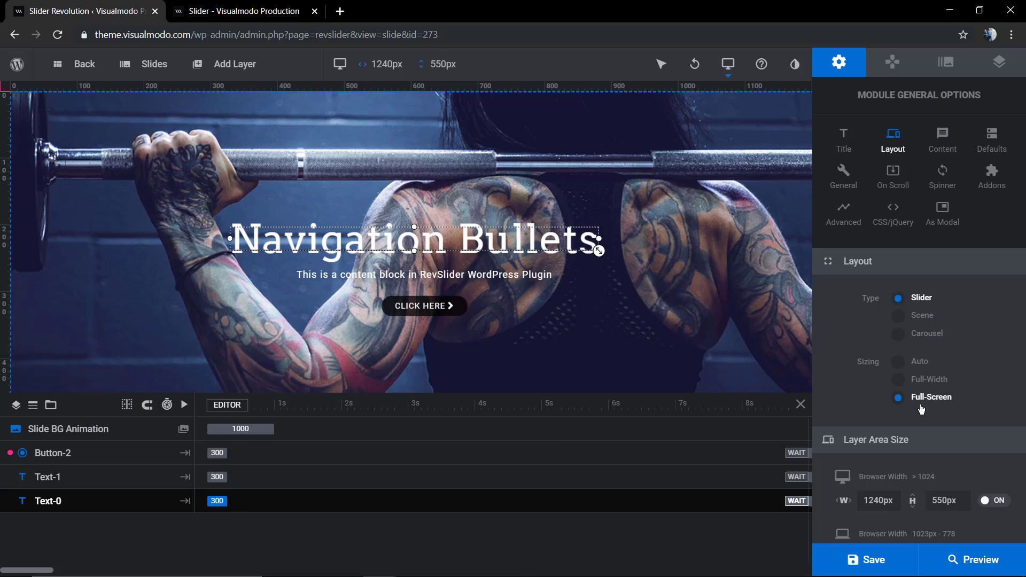
left_click(929, 380)
scroll(925, 398, "down", 3)
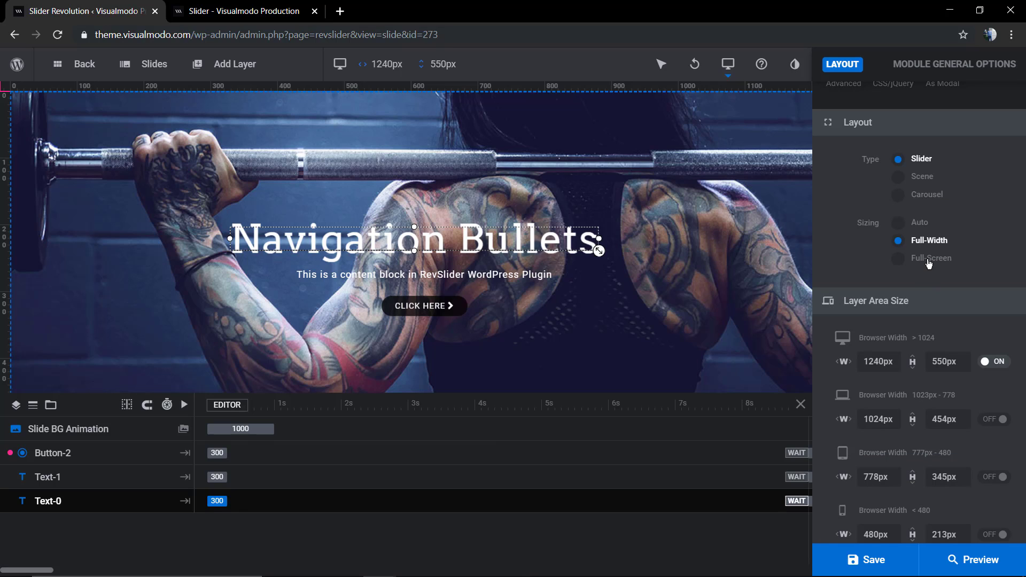
scroll(901, 278, "up", 3)
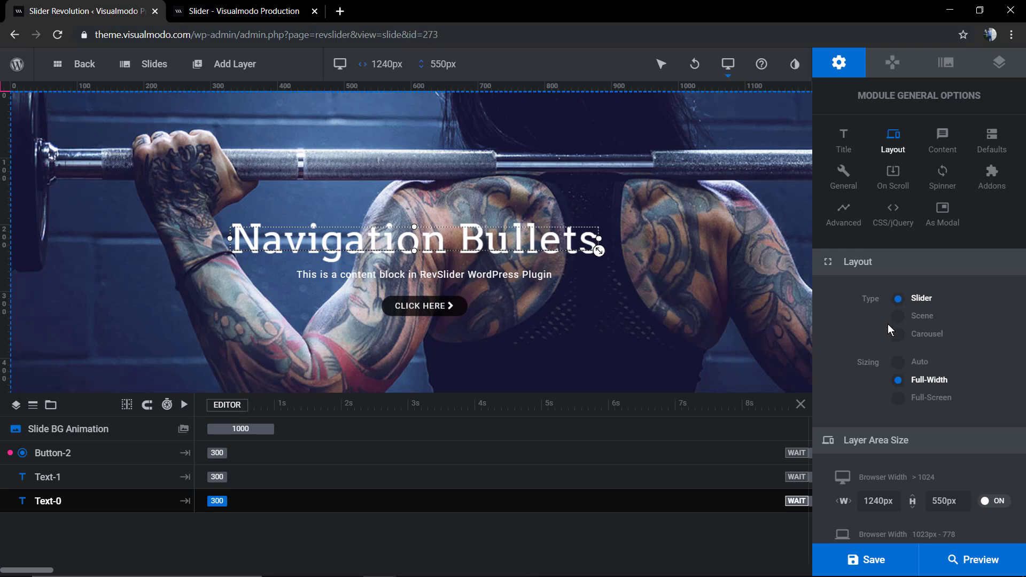